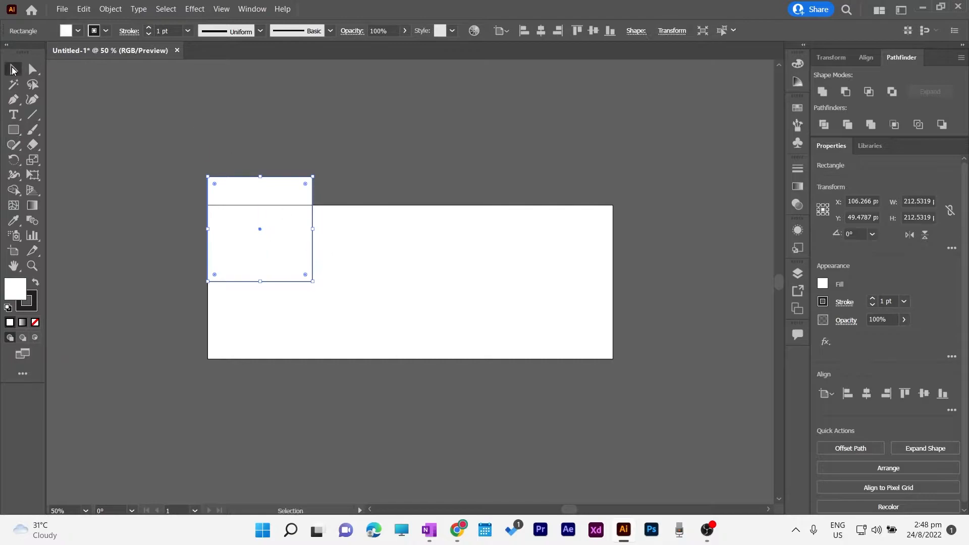
# Give the square a dark fill, round all its corners and rotate it to about 46.9°
pyautogui.click(35, 286)
pyautogui.click(394, 265)
pyautogui.click(262, 252)
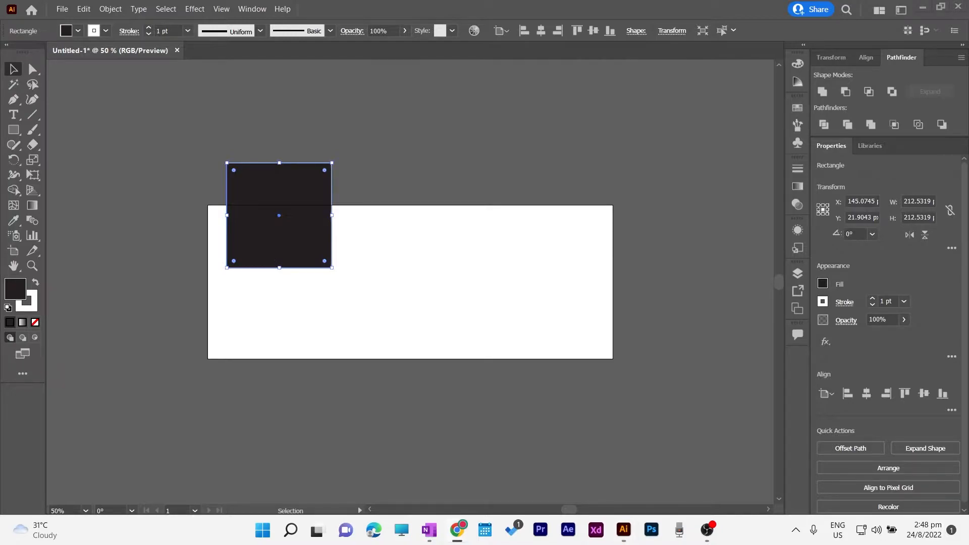
pyautogui.moveTo(285, 252); pyautogui.dragTo(258, 278)
pyautogui.moveTo(288, 200); pyautogui.dragTo(281, 206)
pyautogui.moveTo(300, 301); pyautogui.dragTo(340, 222)
# Shrink the rounded diamond and Alt-drag four copies around the banner's left side
pyautogui.moveTo(273, 335); pyautogui.dragTo(265, 299)
pyautogui.moveTo(320, 208); pyautogui.dragTo(449, 235)
pyautogui.moveTo(448, 236); pyautogui.dragTo(207, 374)
pyautogui.moveTo(303, 364); pyautogui.dragTo(492, 374)
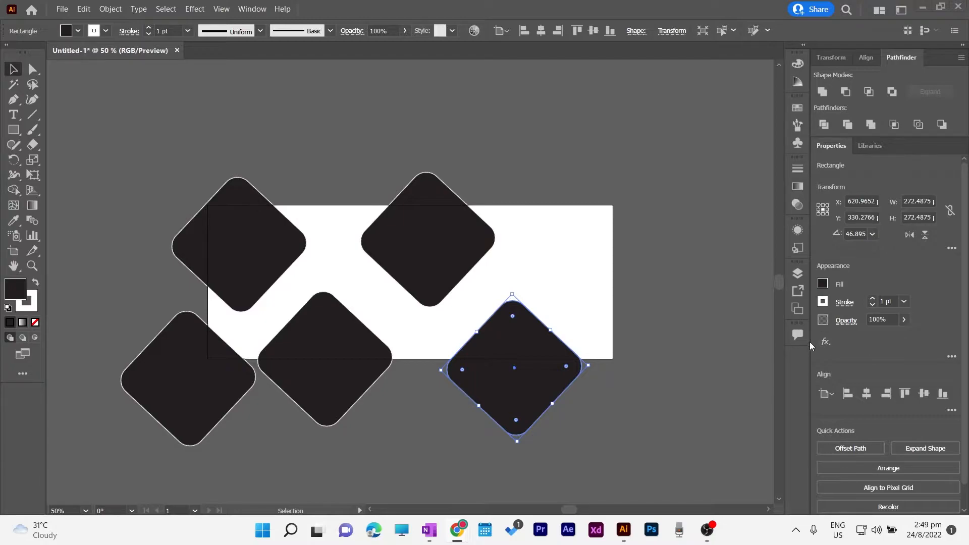
# Move, rescale and tilt the top-left, top-right, bottom-left and bottom-middle diamonds so they interlock
pyautogui.click(222, 244)
pyautogui.moveTo(336, 361); pyautogui.dragTo(363, 375)
pyautogui.moveTo(429, 238); pyautogui.dragTo(397, 202)
pyautogui.moveTo(270, 256); pyautogui.dragTo(319, 238)
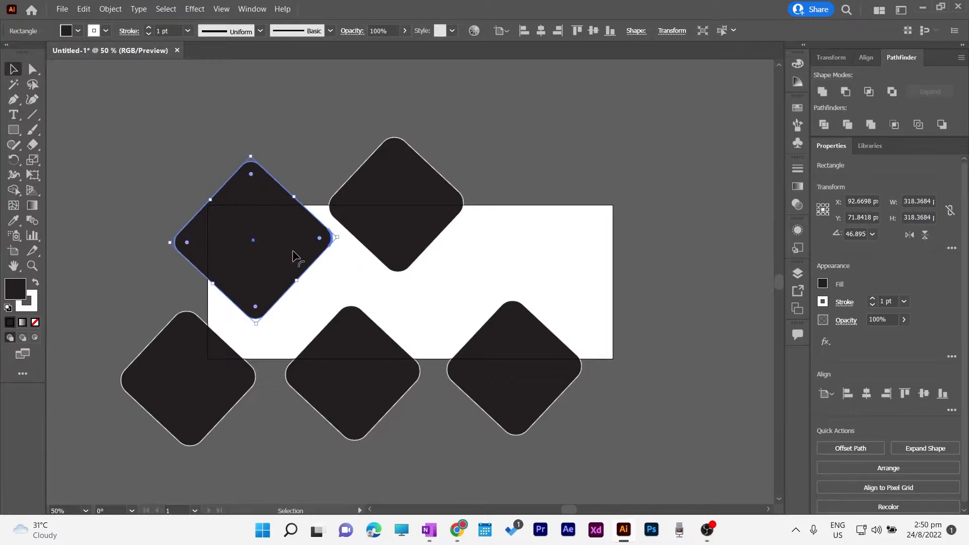
pyautogui.moveTo(210, 198); pyautogui.dragTo(201, 191)
pyautogui.moveTo(251, 328); pyautogui.dragTo(253, 319)
pyautogui.click(144, 267)
pyautogui.moveTo(207, 367); pyautogui.dragTo(211, 326)
pyautogui.moveTo(372, 368); pyautogui.dragTo(325, 359)
pyautogui.moveTo(309, 445); pyautogui.dragTo(317, 444)
pyautogui.moveTo(319, 368); pyautogui.dragTo(330, 355)
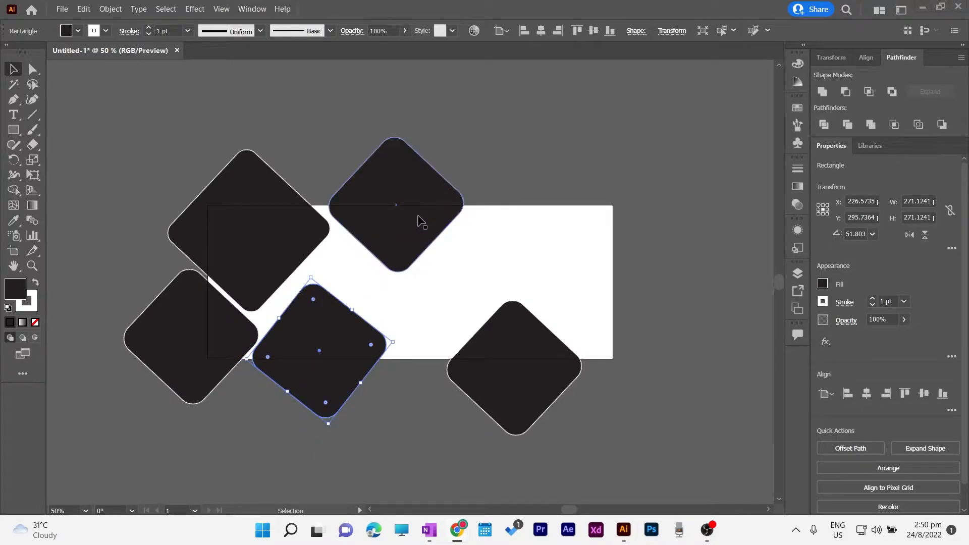
# Shrink the bottom-right diamond and tuck it into the centre gap of the cluster
pyautogui.click(519, 363)
pyautogui.moveTo(513, 302); pyautogui.dragTo(513, 329)
pyautogui.moveTo(516, 373); pyautogui.dragTo(458, 303)
pyautogui.moveTo(457, 268); pyautogui.dragTo(458, 306)
pyautogui.moveTo(474, 339); pyautogui.dragTo(361, 274)
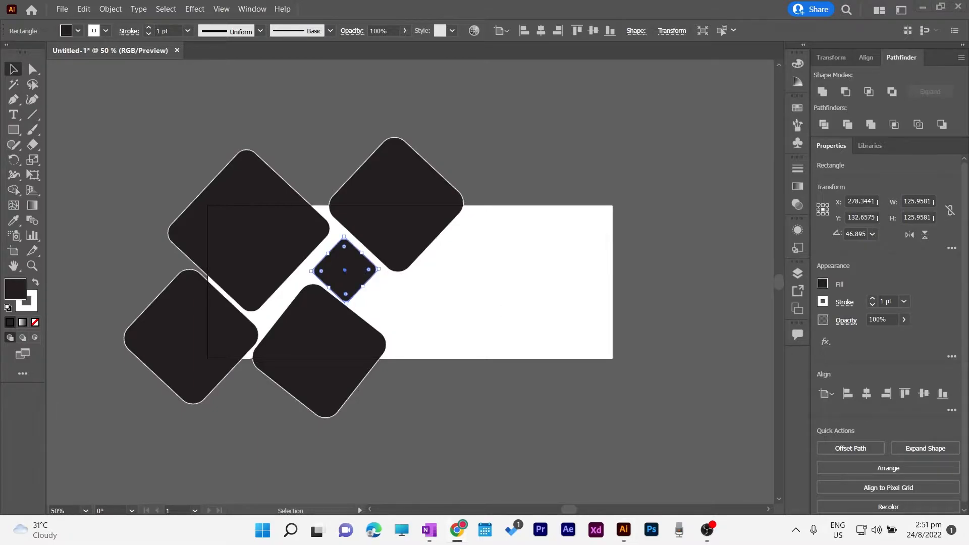
pyautogui.click(217, 370)
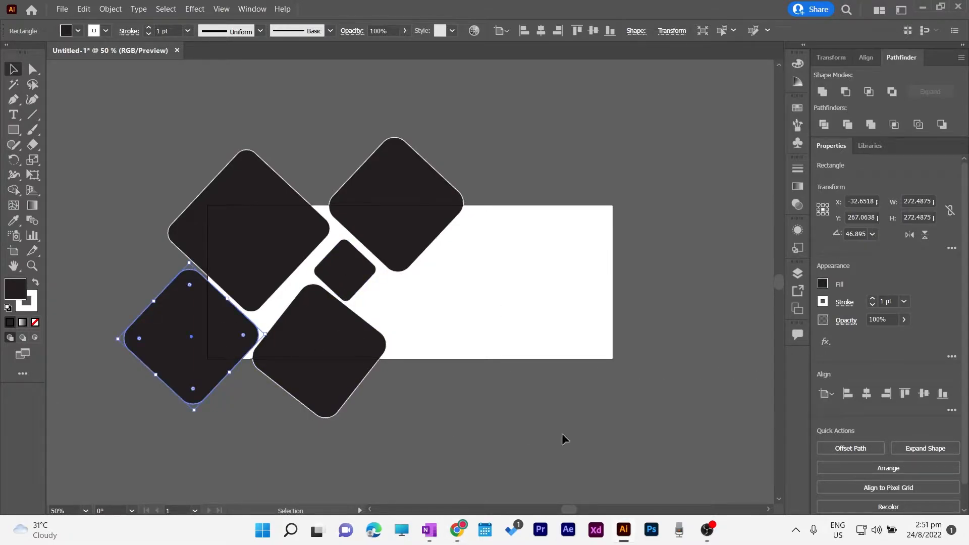
pyautogui.click(504, 423)
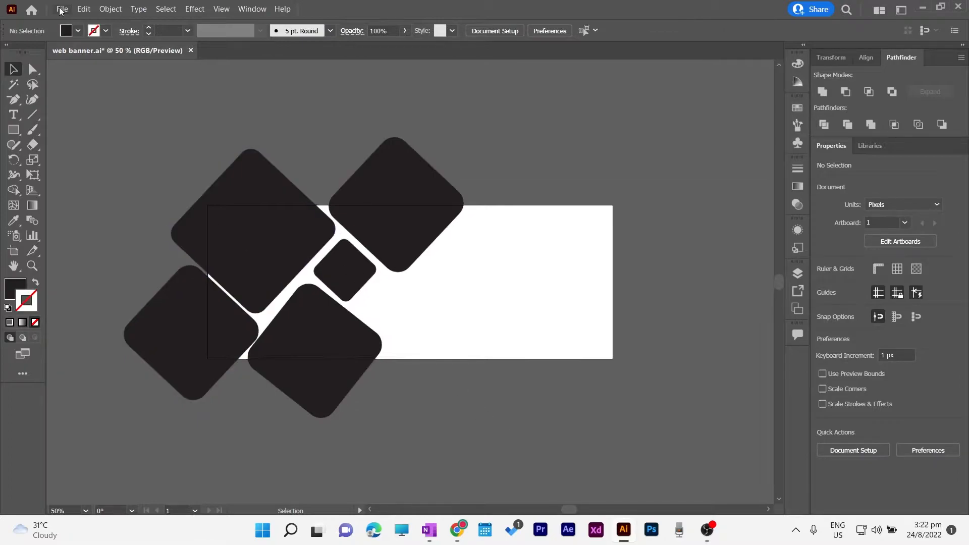
pyautogui.click(62, 9)
# Place the mountain lake photo, enlarge it, and bring the lower diamond in front of it
pyautogui.click(117, 225)
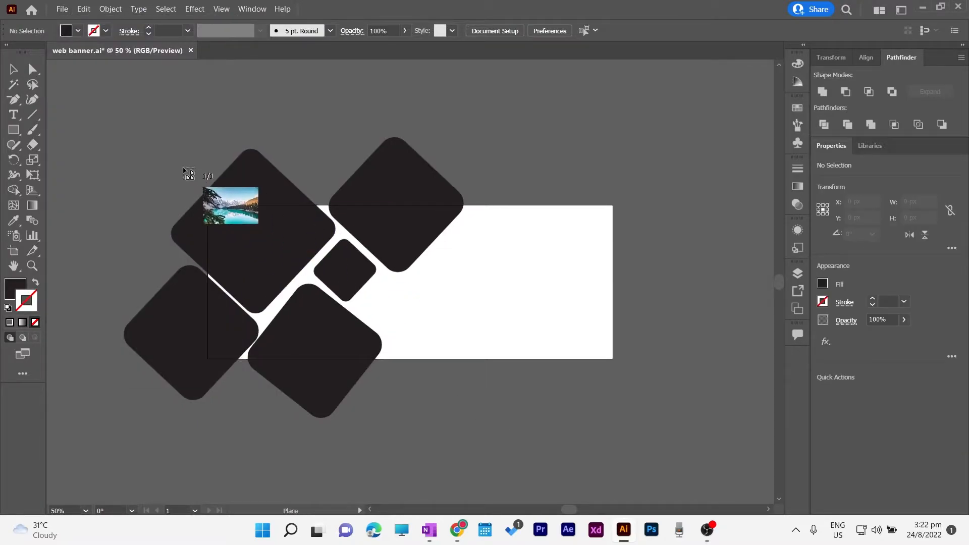
pyautogui.moveTo(165, 162); pyautogui.dragTo(301, 253)
pyautogui.moveTo(266, 220); pyautogui.dragTo(286, 243)
pyautogui.moveTo(321, 277); pyautogui.dragTo(367, 351)
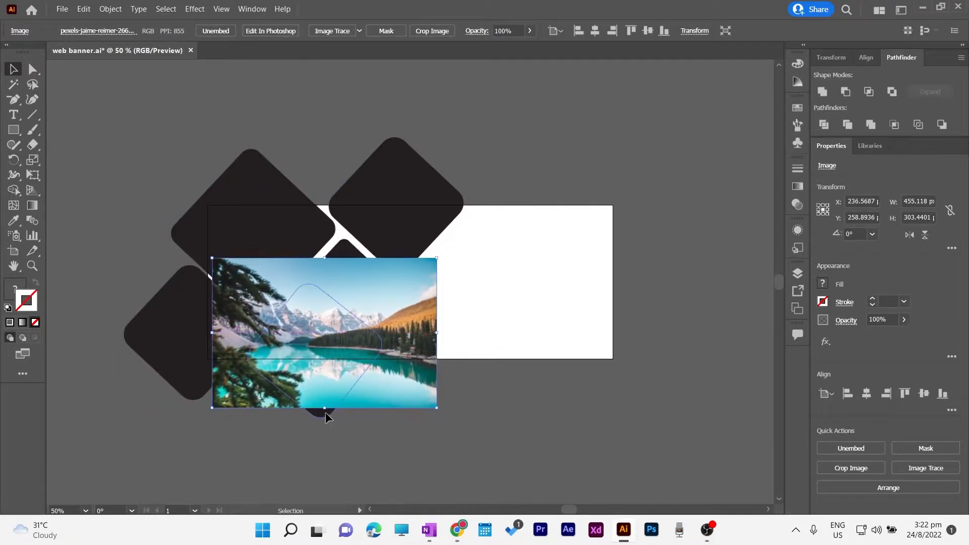
pyautogui.rightClick(326, 412)
pyautogui.moveTo(385, 353)
pyautogui.click(498, 353)
pyautogui.rightClick(325, 416)
pyautogui.click(470, 355)
pyautogui.moveTo(310, 362); pyautogui.dragTo(313, 361)
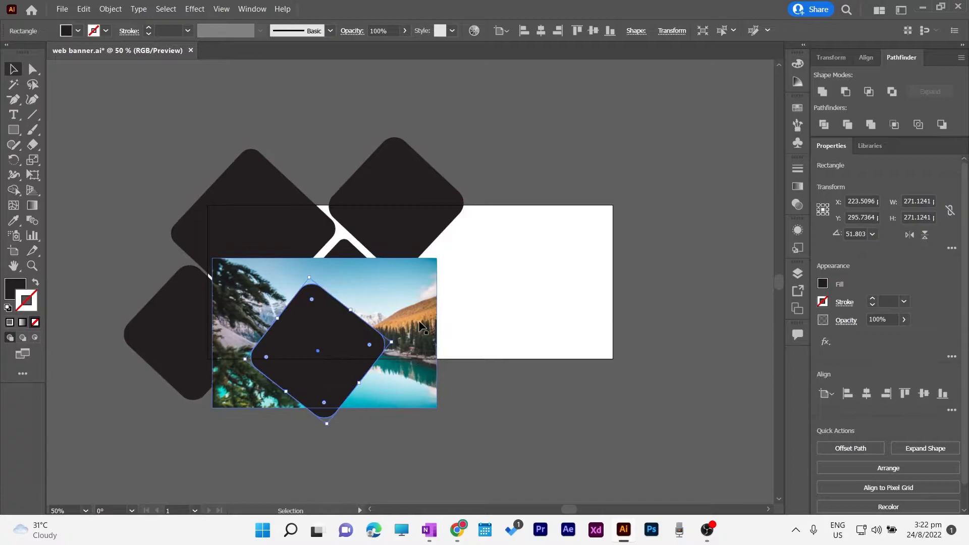
# Clip the photo into the diamond, then undo after the clipped group gets stretched
pyautogui.click(419, 321)
pyautogui.rightClick(327, 328)
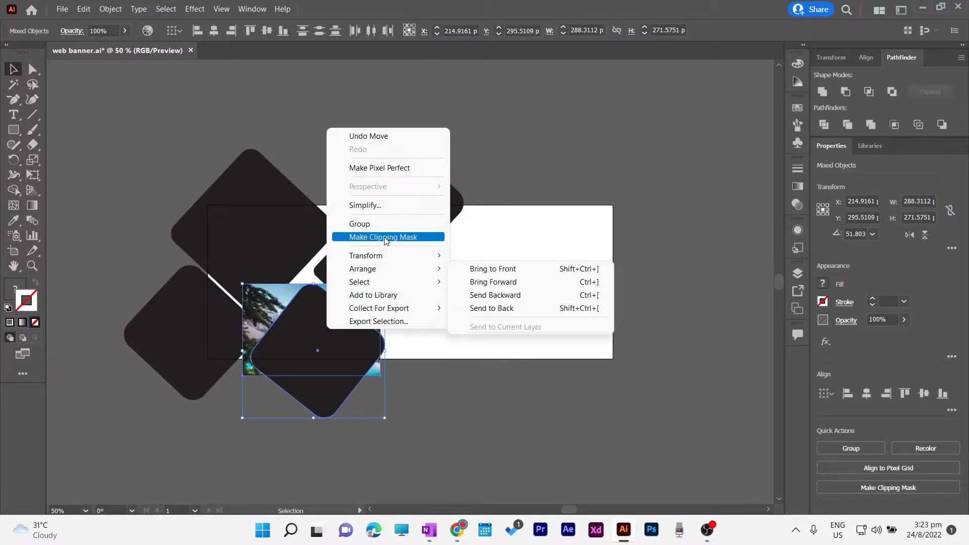
pyautogui.click(386, 238)
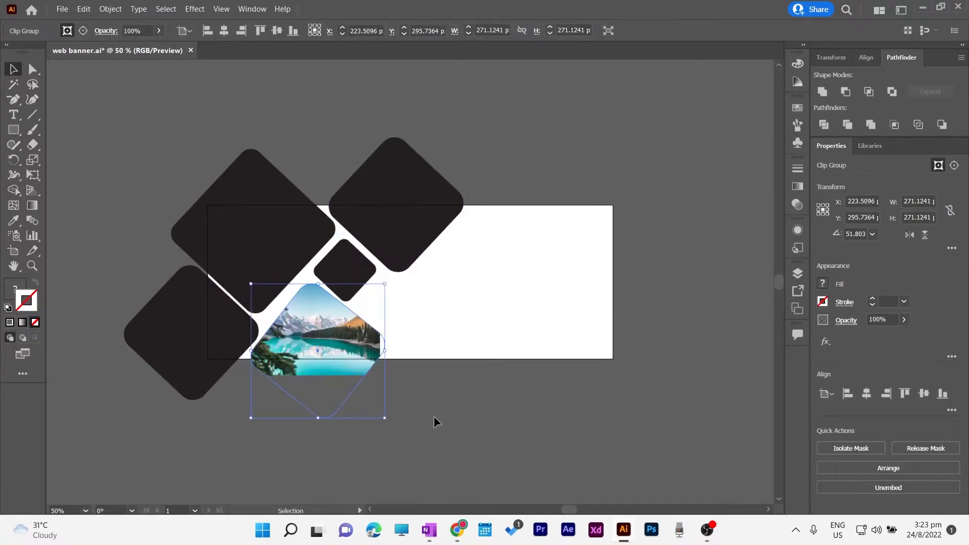
pyautogui.click(434, 417)
pyautogui.click(386, 346)
pyautogui.moveTo(385, 351); pyautogui.dragTo(395, 350)
pyautogui.hotkey('ctrl', 'z')
pyautogui.hotkey('ctrl', 'z')
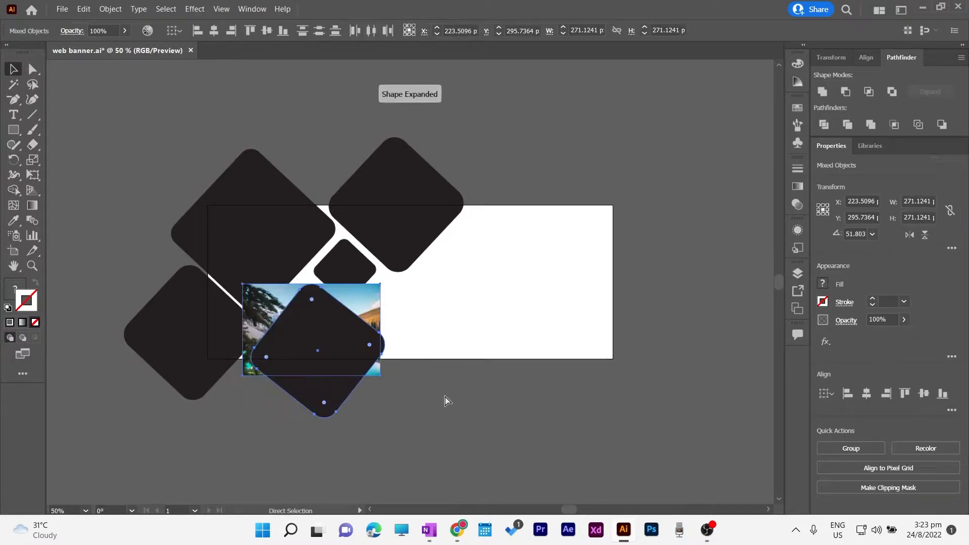
# Nudge the lake photo right and clip it inside the lower middle diamond again
pyautogui.click(359, 300)
pyautogui.press('Right')
pyautogui.press('Right')
pyautogui.press('Right')
pyautogui.press('Right')
pyautogui.press('Right')
pyautogui.press('Right')
pyautogui.press('Right')
pyautogui.press('Right')
pyautogui.press('Right')
pyautogui.keyDown('shift'); pyautogui.click(304, 333); pyautogui.keyUp('shift')
pyautogui.rightClick(304, 334)
pyautogui.click(360, 240)
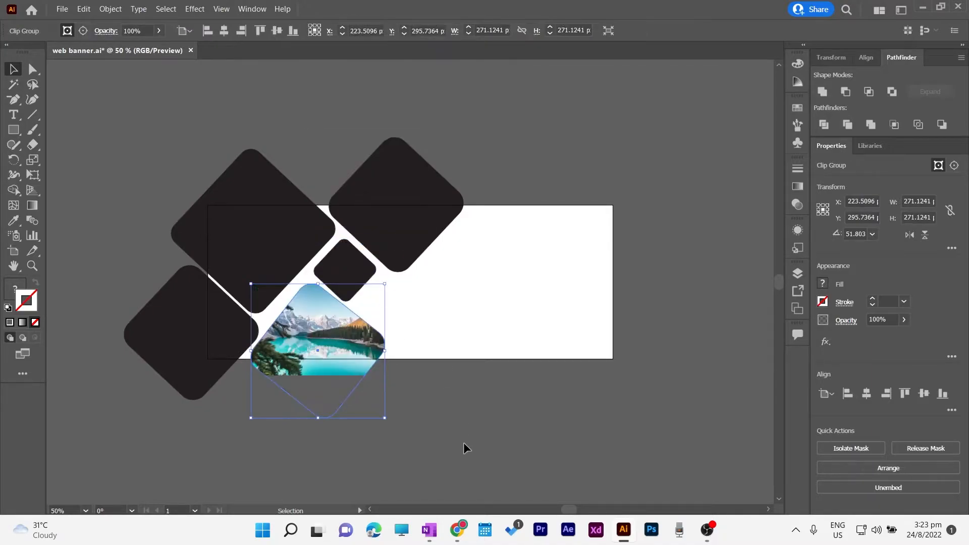
pyautogui.click(464, 442)
pyautogui.click(62, 9)
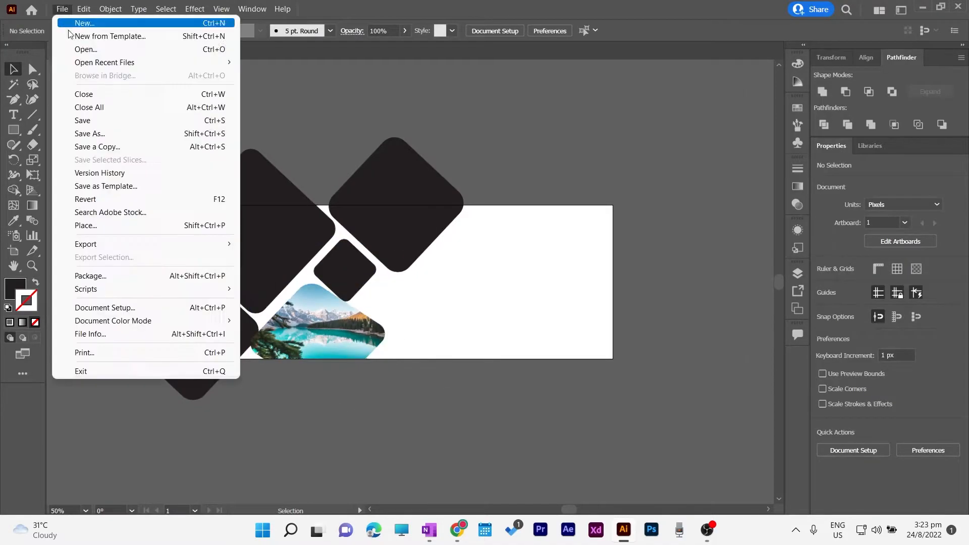
# Place the whitewashed street photo, scale it down and position it over the top-left diamond
pyautogui.click(85, 225)
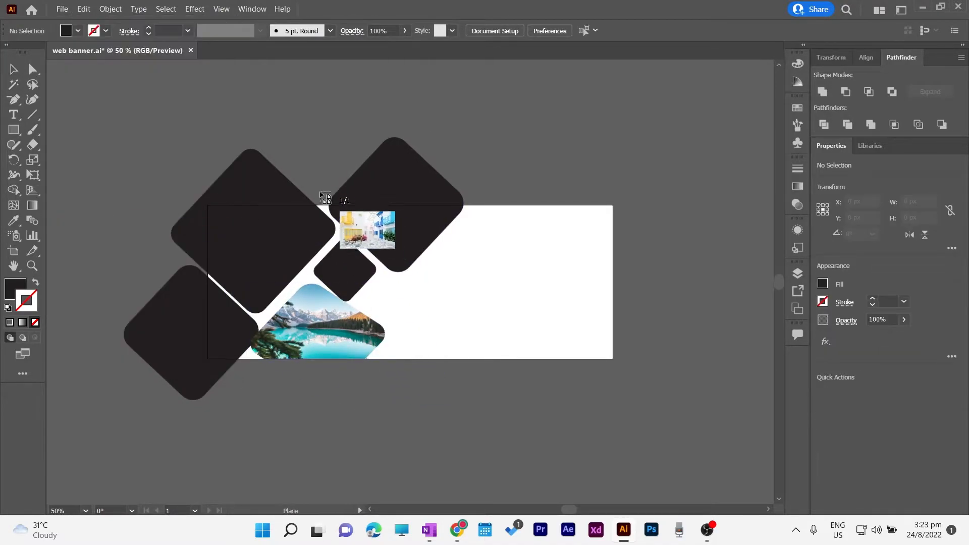
pyautogui.click(207, 180)
pyautogui.moveTo(494, 307); pyautogui.dragTo(405, 282)
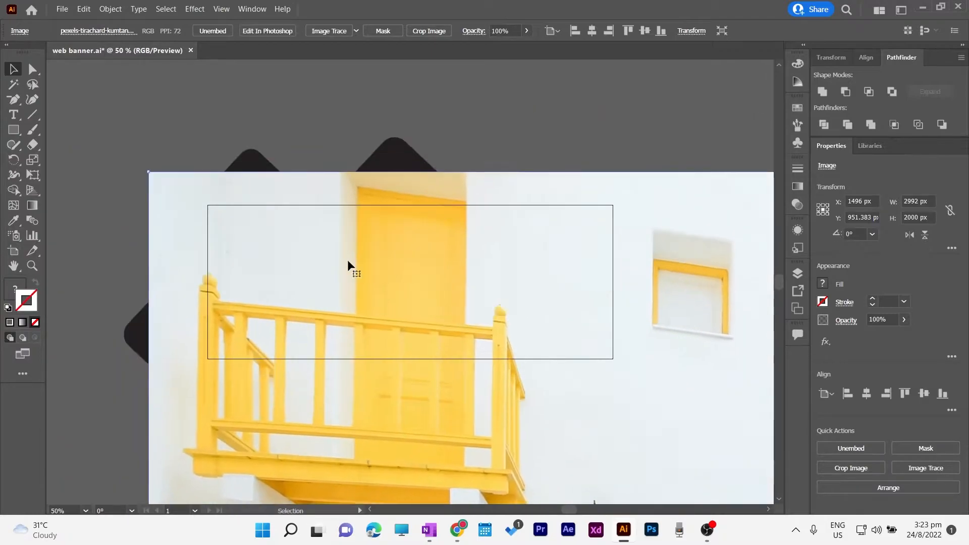
pyautogui.moveTo(152, 174); pyautogui.dragTo(392, 348)
pyautogui.moveTo(600, 417); pyautogui.dragTo(339, 177)
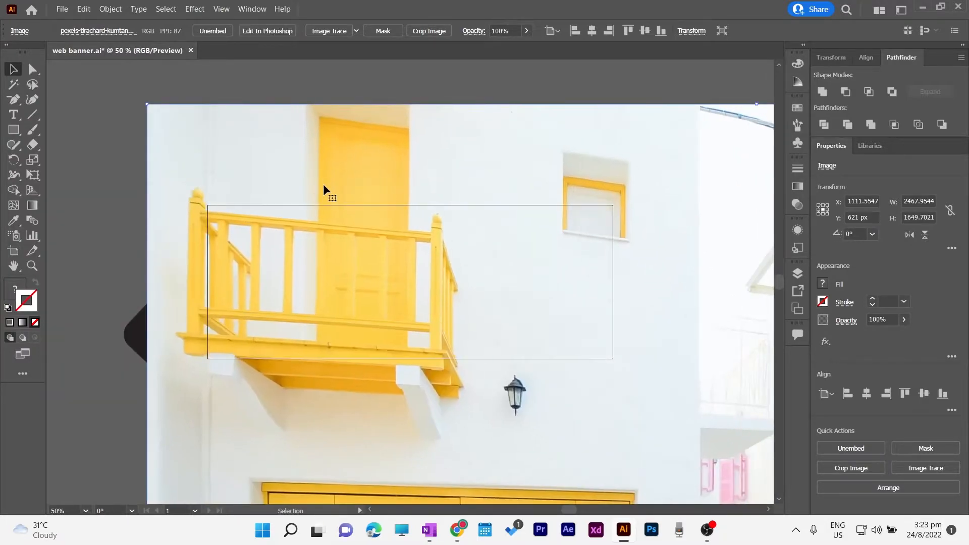
pyautogui.hotkey('ctrl', '-')
pyautogui.hotkey('ctrl', '-')
pyautogui.hotkey('ctrl', '-')
pyautogui.moveTo(614, 146); pyautogui.dragTo(241, 359)
pyautogui.moveTo(223, 398); pyautogui.dragTo(271, 207)
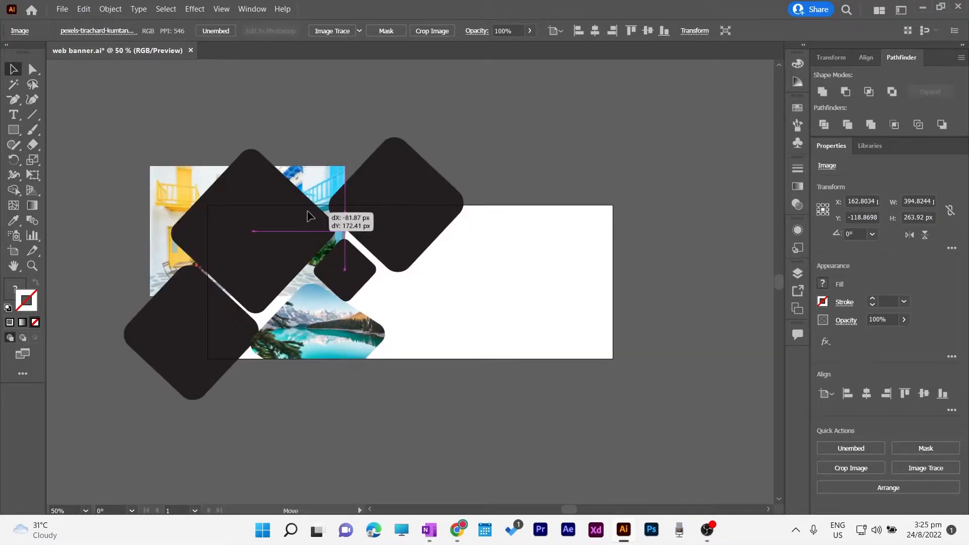
pyautogui.moveTo(310, 216); pyautogui.dragTo(310, 216)
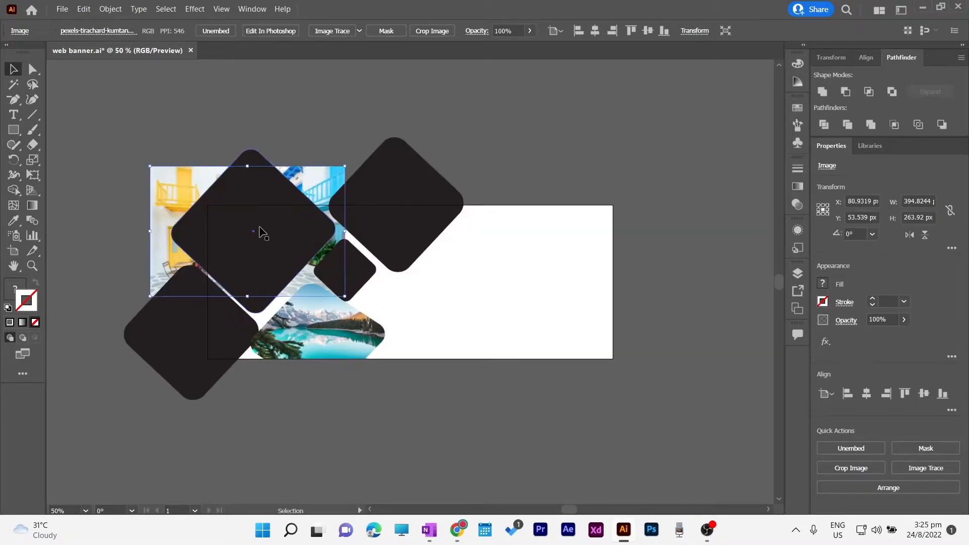
# Clip the street photo into the top-left diamond
pyautogui.keyDown('shift'); pyautogui.click(232, 223); pyautogui.keyUp('shift')
pyautogui.rightClick(225, 222)
pyautogui.click(278, 333)
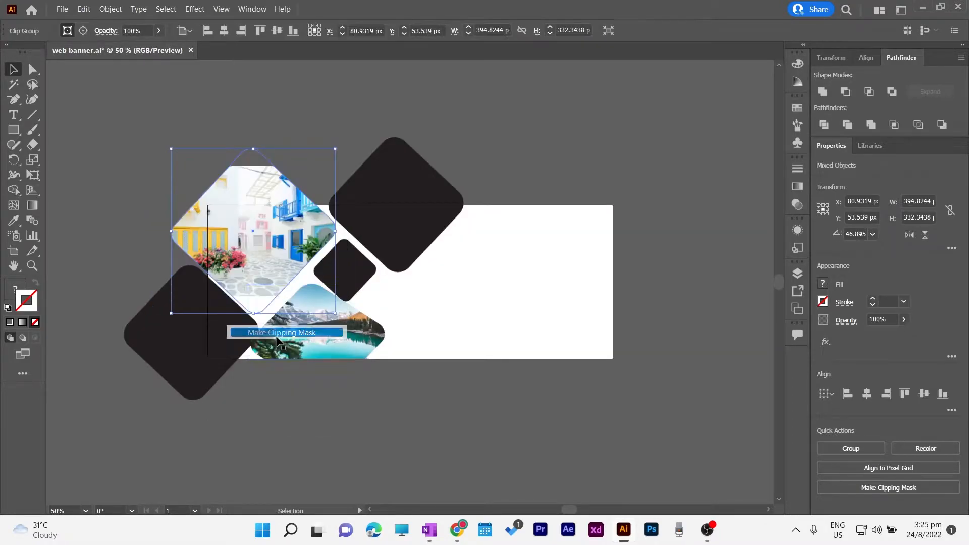
pyautogui.click(504, 149)
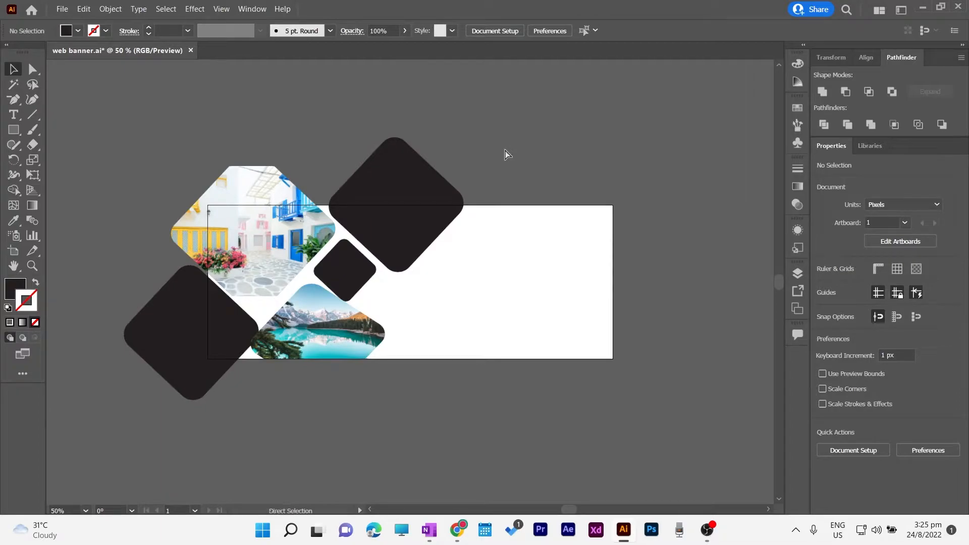
# Undo the clip, resize and lower the street photo, then clip it into the diamond again
pyautogui.hotkey('ctrl', 'z')
pyautogui.click(396, 287)
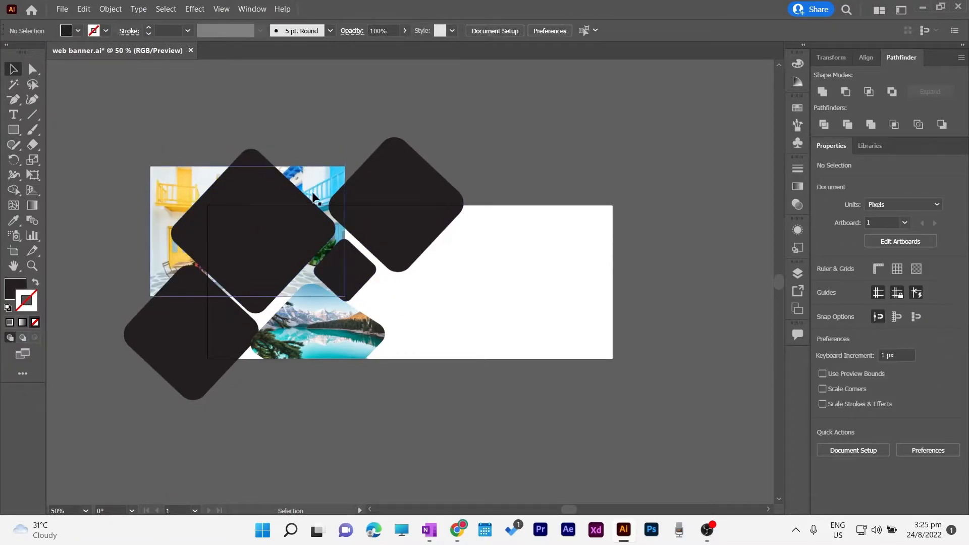
pyautogui.click(250, 166)
pyautogui.moveTo(248, 167); pyautogui.dragTo(247, 155)
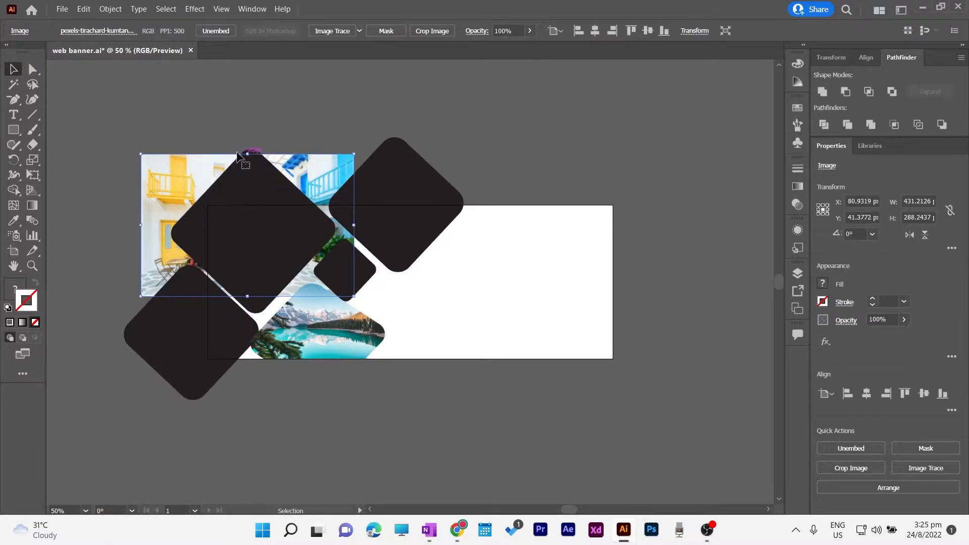
pyautogui.moveTo(147, 156); pyautogui.dragTo(161, 165)
pyautogui.moveTo(340, 181); pyautogui.dragTo(332, 199)
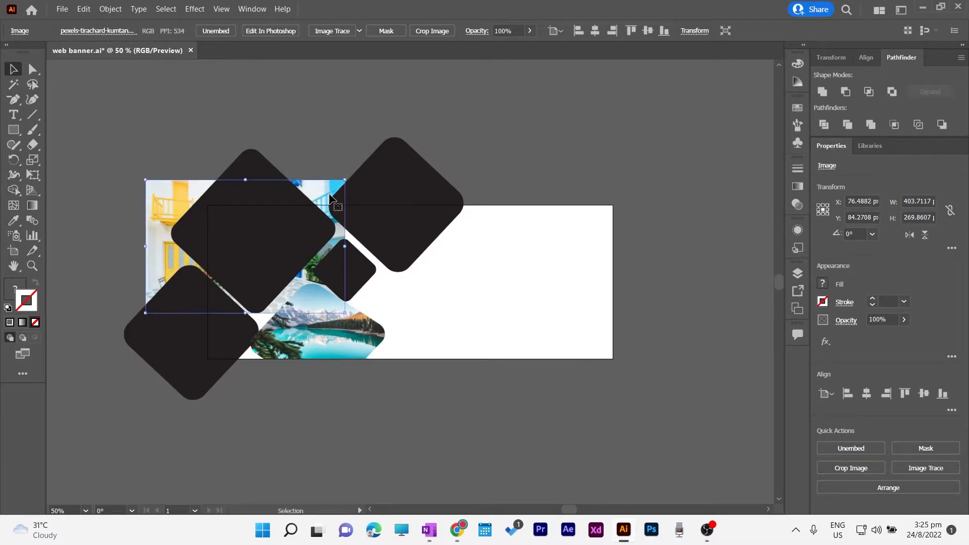
pyautogui.keyDown('shift'); pyautogui.click(283, 237); pyautogui.keyUp('shift')
pyautogui.rightClick(283, 237)
pyautogui.click(336, 340)
pyautogui.click(561, 389)
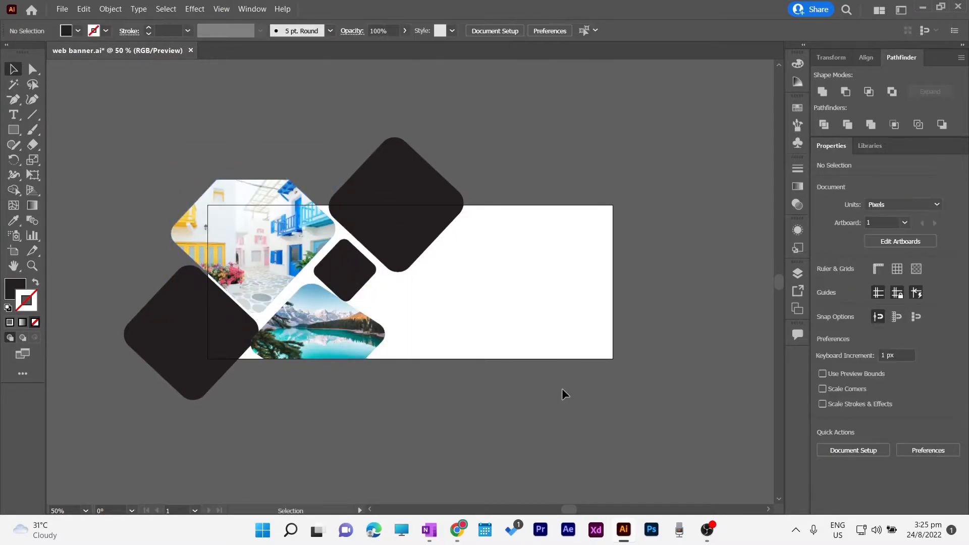
# Place the Ferris wheel photo, scale it, and send it behind the diamond
pyautogui.click(62, 9)
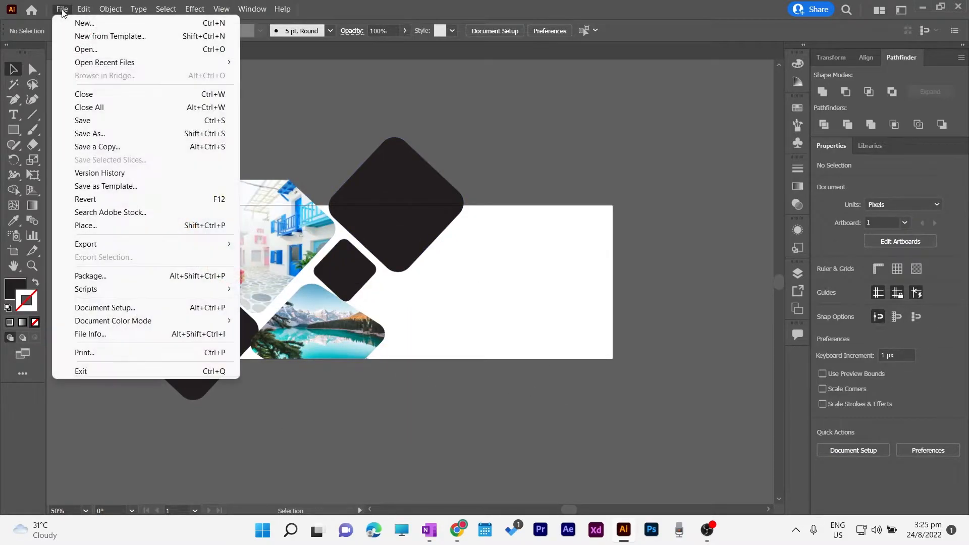
pyautogui.click(80, 245)
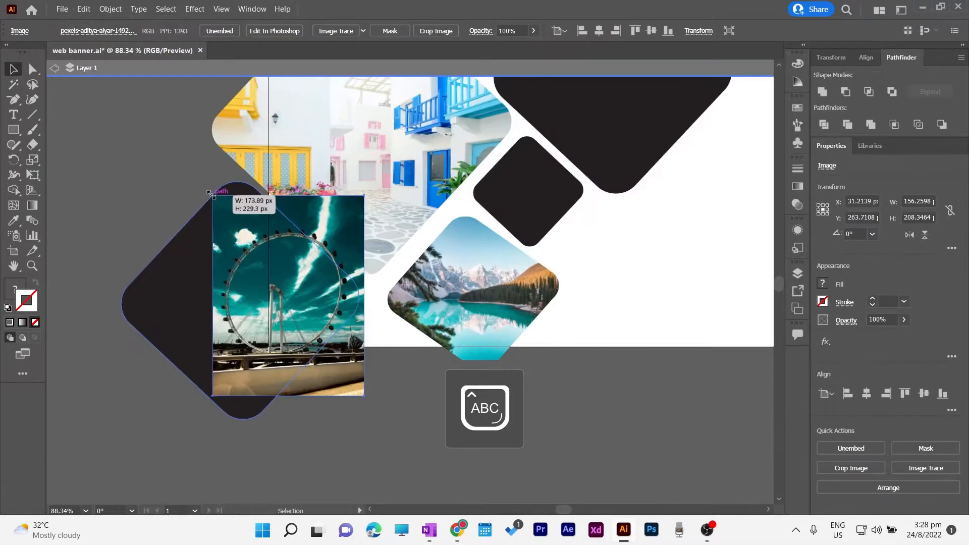
pyautogui.moveTo(212, 194); pyautogui.dragTo(210, 192)
pyautogui.rightClick(219, 289)
pyautogui.moveTo(253, 404)
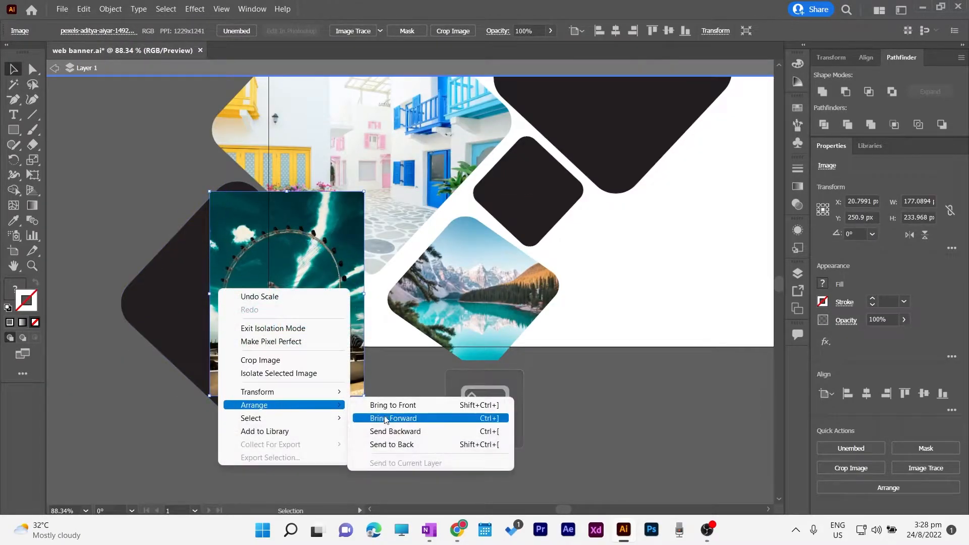
pyautogui.click(399, 452)
# Clip the Ferris wheel photo into the bottom-left diamond after dismissing a clipping warning
pyautogui.rightClick(180, 304)
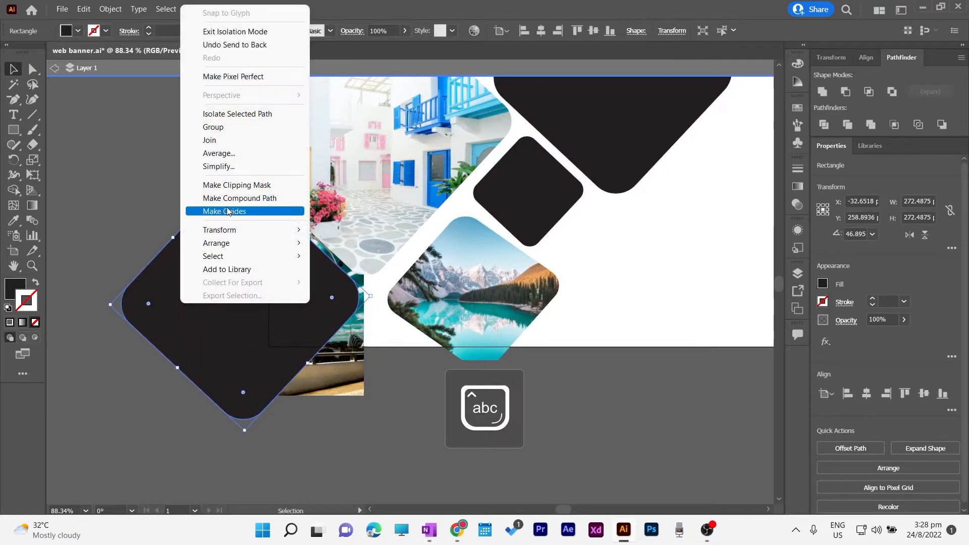
pyautogui.click(231, 186)
pyautogui.click(588, 285)
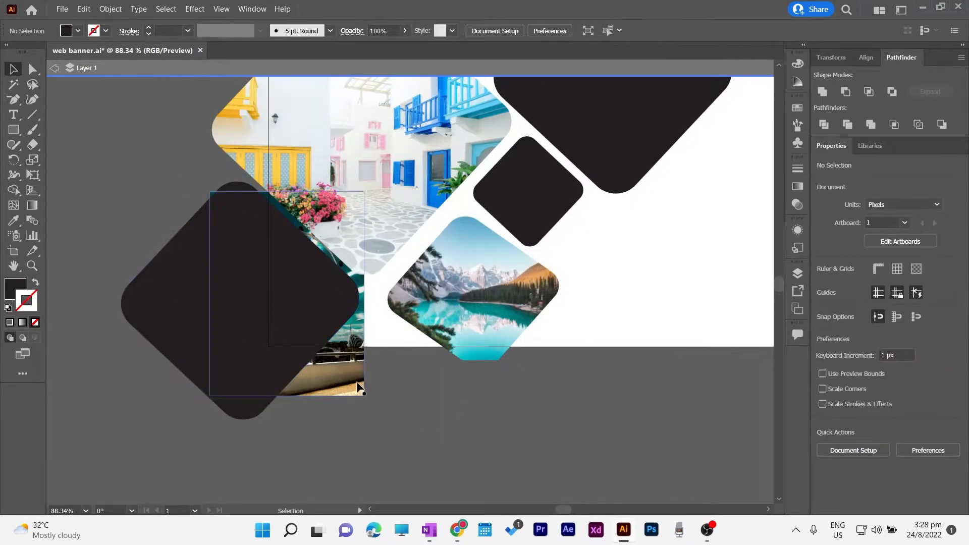
pyautogui.click(237, 357)
pyautogui.keyDown('shift'); pyautogui.click(190, 320); pyautogui.keyUp('shift')
pyautogui.rightClick(191, 320)
pyautogui.click(247, 226)
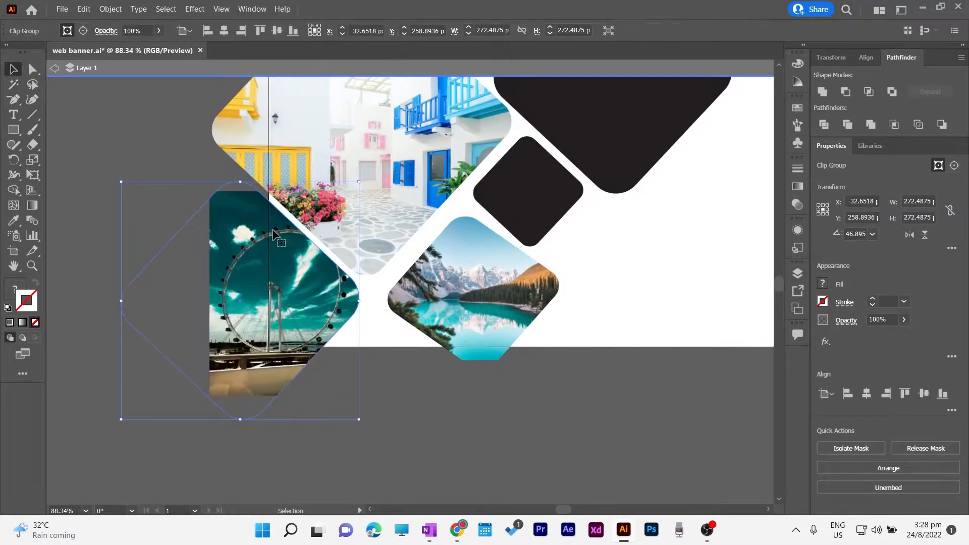
pyautogui.click(351, 438)
# Enlarge and reposition the street-photo diamond, then save the banner with Ctrl+S
pyautogui.moveTo(485, 426); pyautogui.dragTo(391, 473)
pyautogui.moveTo(277, 386)
pyautogui.mouseDown()
pyautogui.moveTo(266, 393)
pyautogui.moveTo(280, 382)
pyautogui.mouseUp()
pyautogui.click(162, 311)
pyautogui.moveTo(177, 340)
pyautogui.mouseDown()
pyautogui.moveTo(179, 349)
pyautogui.moveTo(183, 342)
pyautogui.mouseUp()
pyautogui.moveTo(179, 309); pyautogui.dragTo(183, 308)
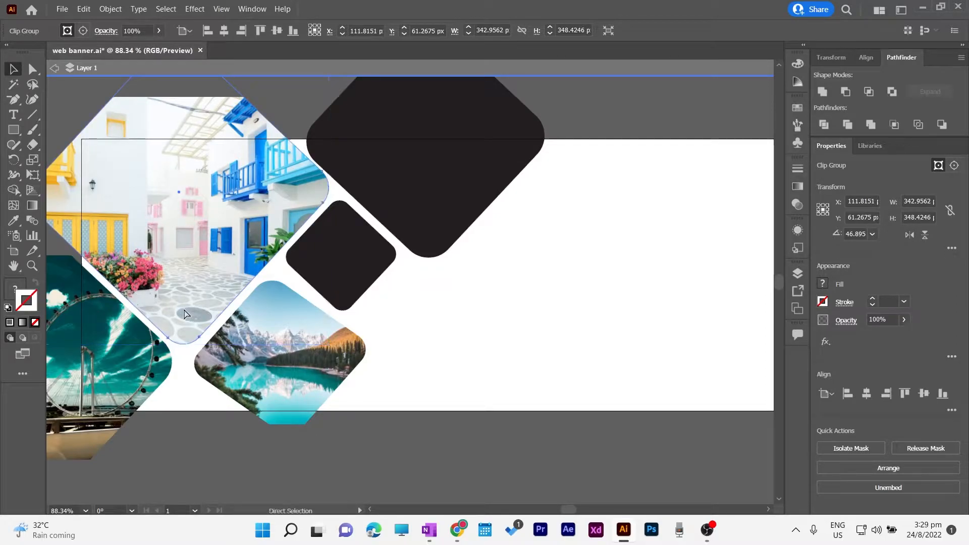
pyautogui.hotkey('ctrl', 's')
# Place the turquoise boat photo, shrink it, and widen it over the central diamond
pyautogui.click(495, 366)
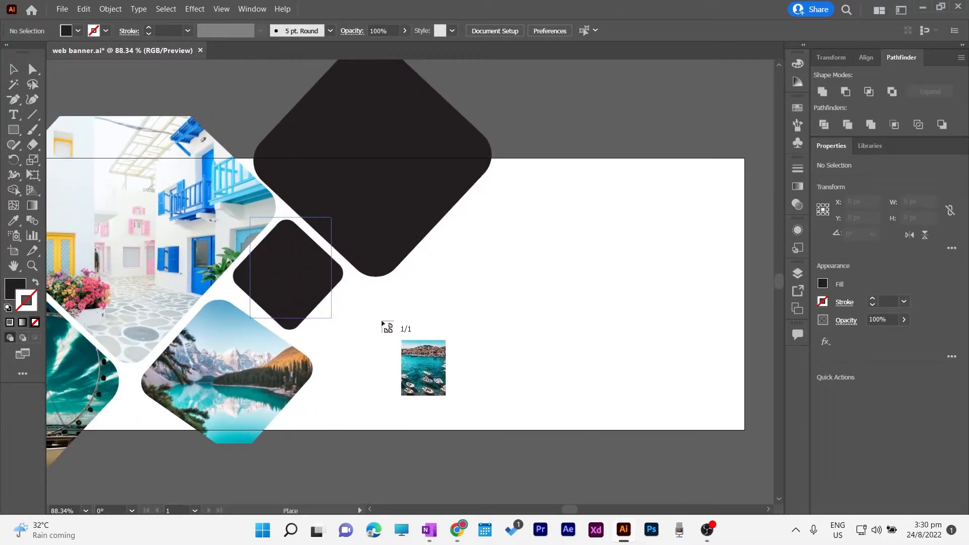
pyautogui.moveTo(382, 322); pyautogui.dragTo(456, 384)
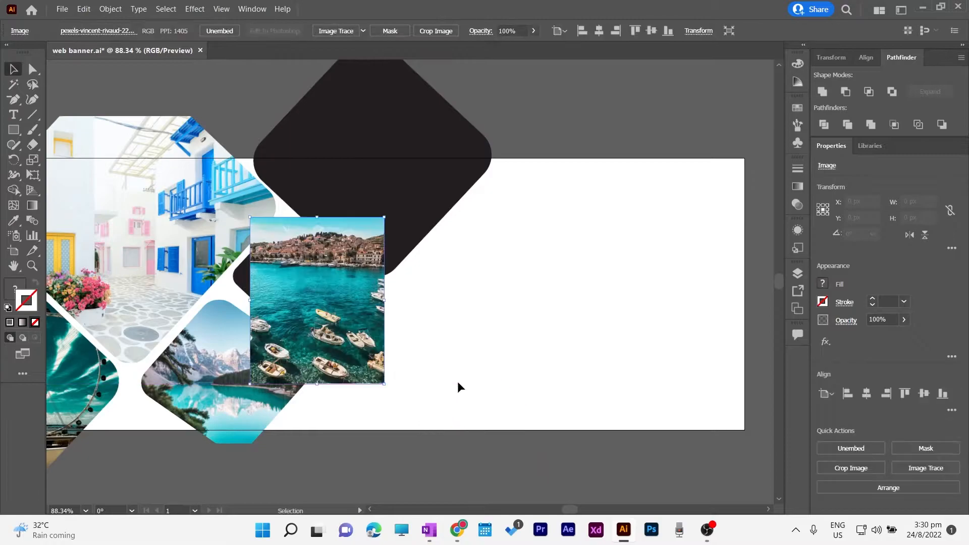
pyautogui.moveTo(382, 218); pyautogui.dragTo(323, 263)
pyautogui.moveTo(291, 314); pyautogui.dragTo(356, 282)
pyautogui.moveTo(295, 278); pyautogui.dragTo(230, 274)
pyautogui.moveTo(294, 303)
pyautogui.mouseDown()
pyautogui.moveTo(292, 262)
pyautogui.moveTo(296, 294)
pyautogui.mouseUp()
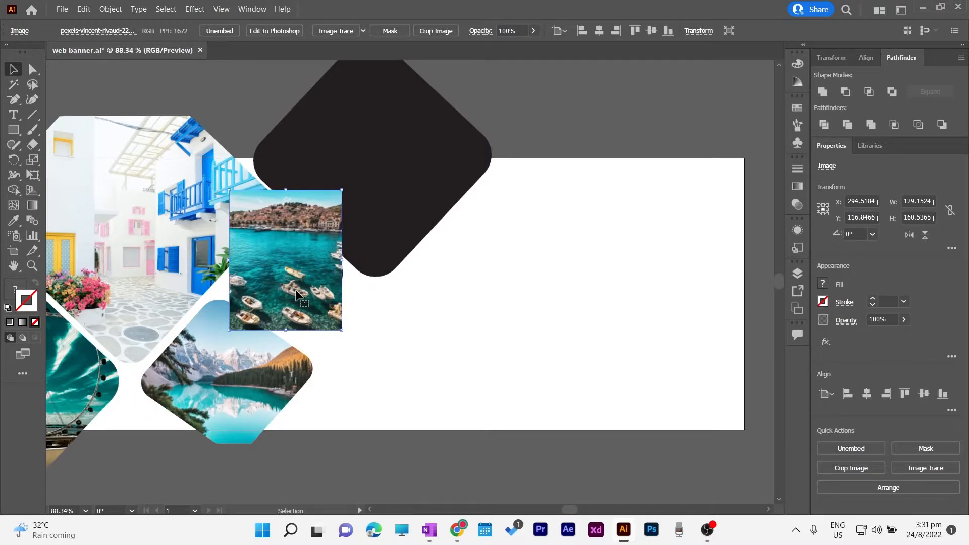
# Send the boat photo to the back and clip it into the diamond
pyautogui.rightClick(310, 297)
pyautogui.moveTo(357, 400)
pyautogui.click(485, 444)
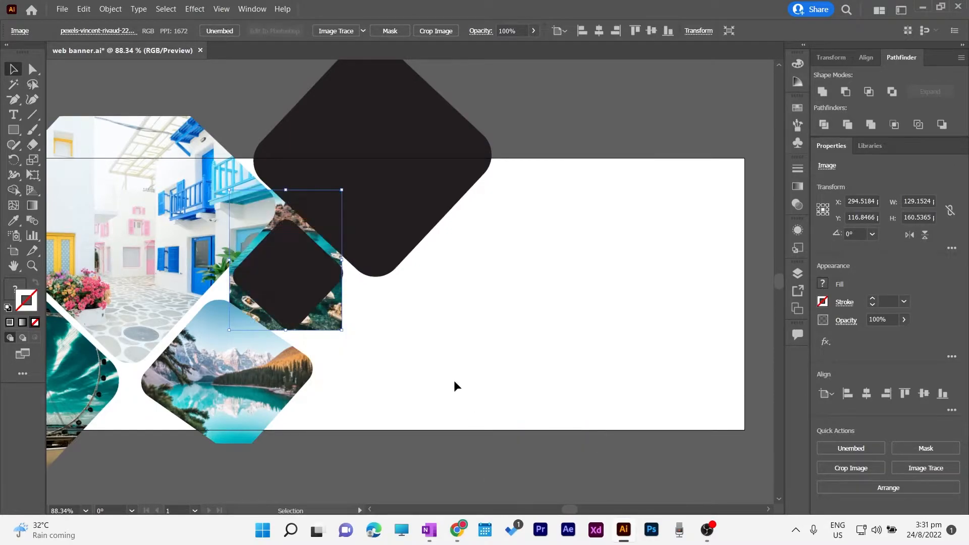
pyautogui.rightClick(290, 295)
pyautogui.click(354, 397)
pyautogui.click(396, 331)
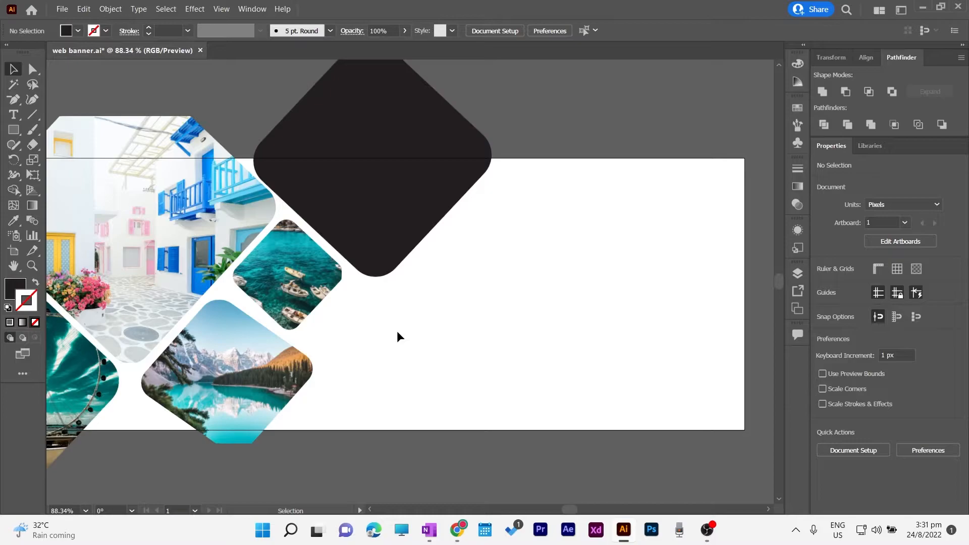
# Place the castle photo over the top diamond and send it one step backward
pyautogui.click(62, 12)
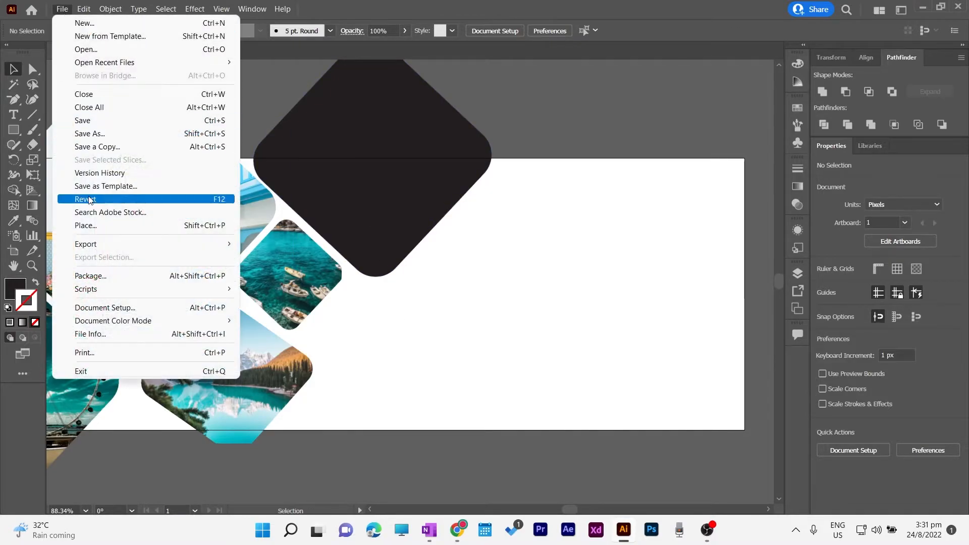
pyautogui.click(91, 225)
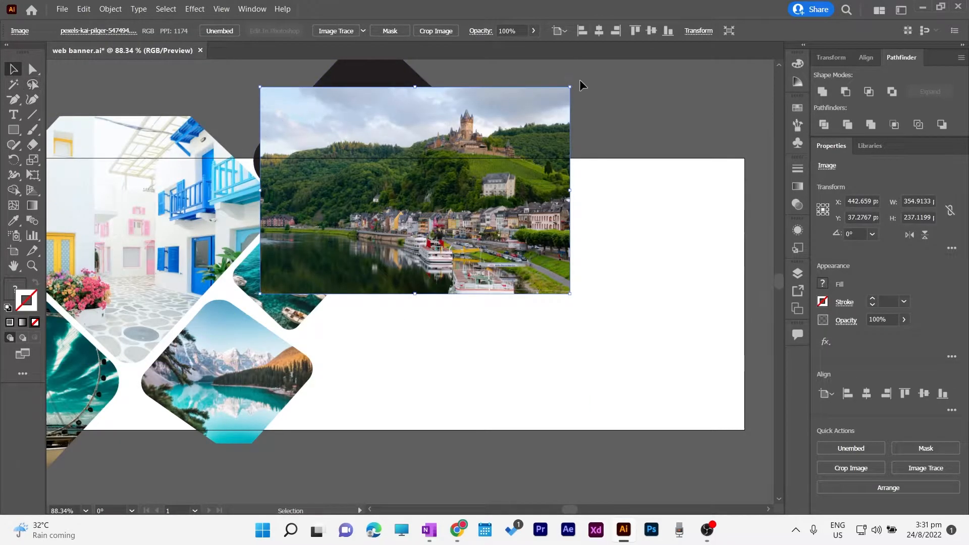
pyautogui.moveTo(531, 157); pyautogui.dragTo(486, 148)
pyautogui.rightClick(393, 125)
pyautogui.moveTo(452, 231)
pyautogui.click(555, 258)
# Send the castle photo behind the top diamond and clip it inside
pyautogui.rightClick(368, 141)
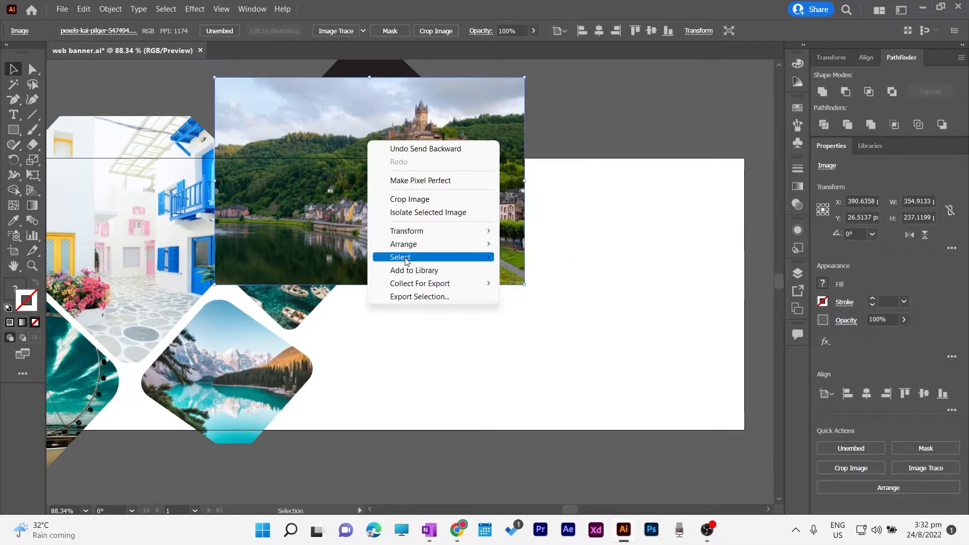
pyautogui.moveTo(429, 244)
pyautogui.click(555, 283)
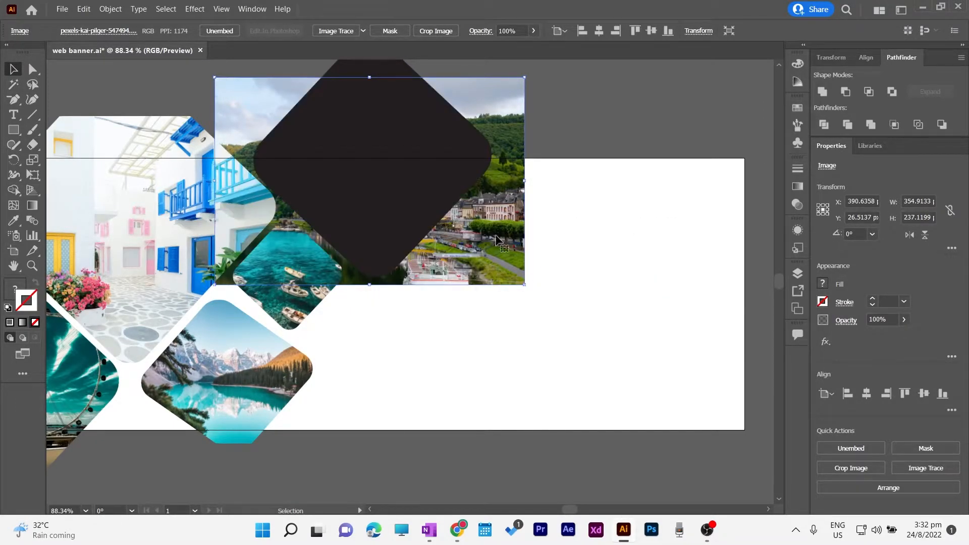
pyautogui.rightClick(415, 191)
pyautogui.click(467, 296)
pyautogui.click(540, 146)
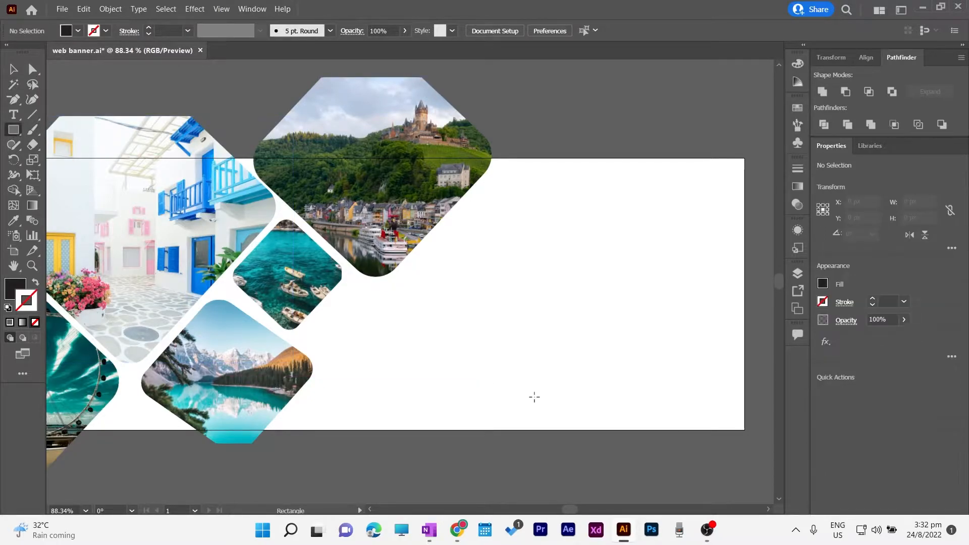
# Draw a small square near the banner's lower right and round its corners
pyautogui.moveTo(531, 356); pyautogui.dragTo(614, 439)
pyautogui.press('v')
pyautogui.moveTo(607, 362); pyautogui.dragTo(602, 370)
# Rotate the rounded square 45°, set it on the bottom edge, and swap fill and stroke
pyautogui.moveTo(625, 451); pyautogui.dragTo(576, 453)
pyautogui.moveTo(568, 383); pyautogui.dragTo(576, 416)
pyautogui.click(36, 283)
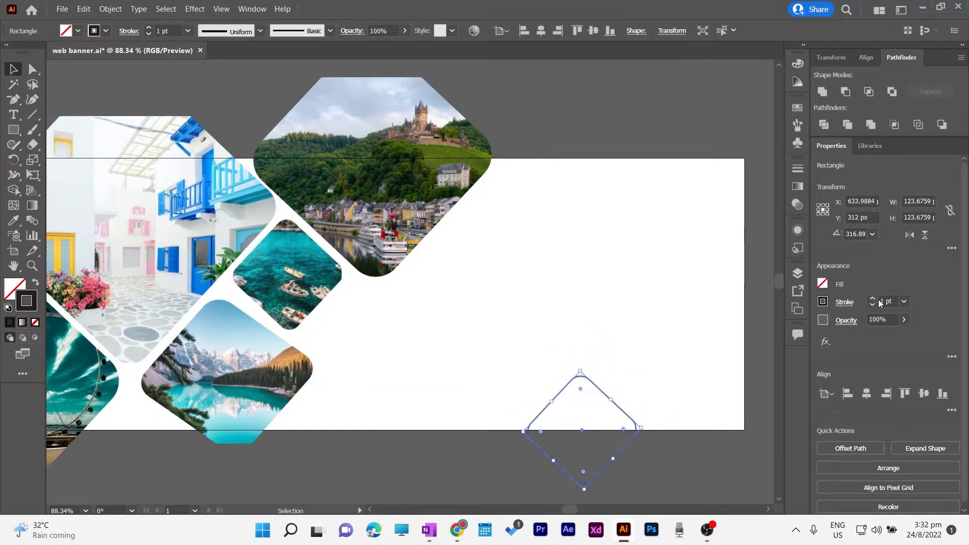
pyautogui.click(747, 470)
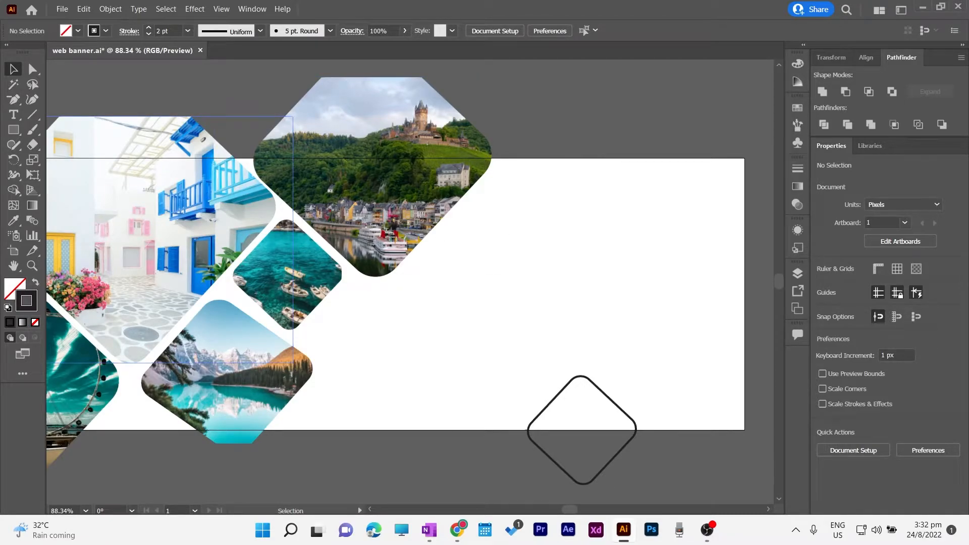
pyautogui.scroll(-2, 735, 232)
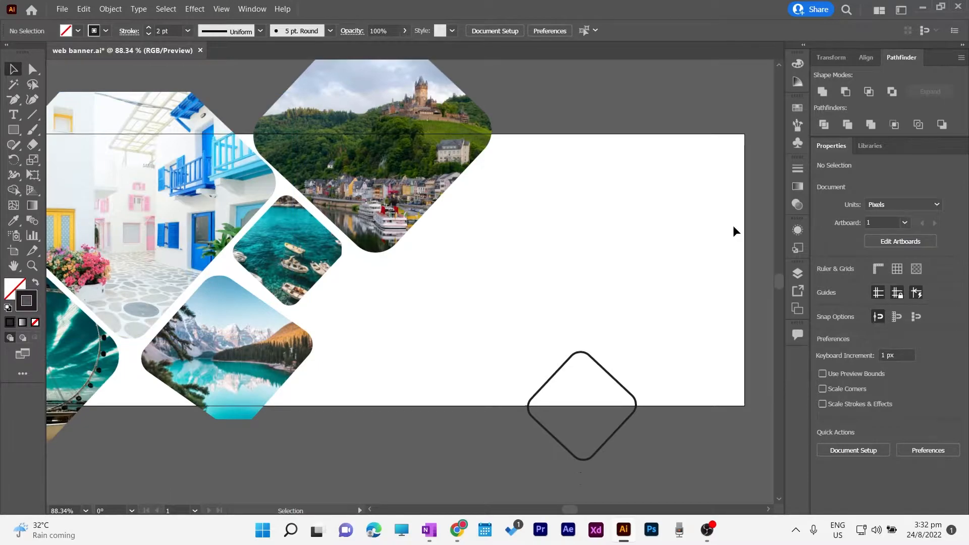
pyautogui.hotkey('ctrl', '-')
pyautogui.click(14, 130)
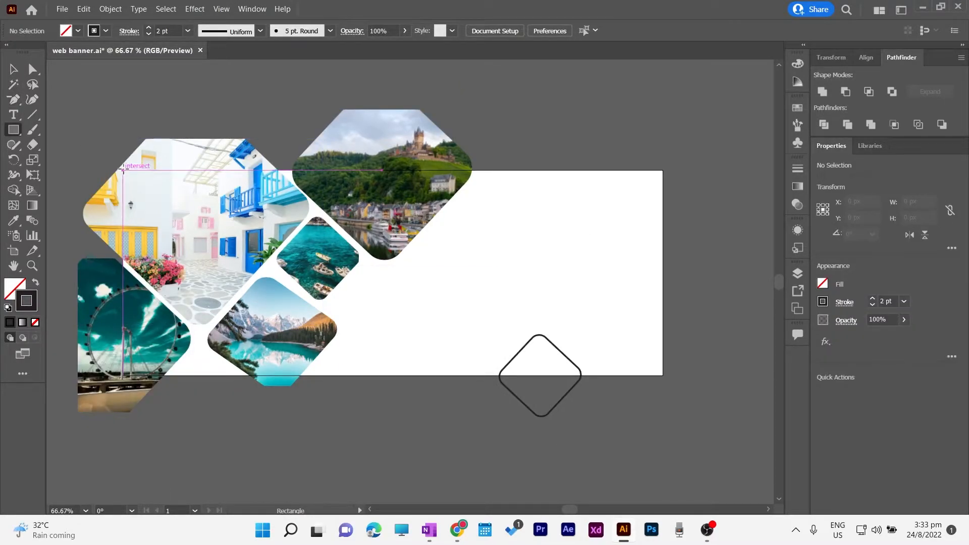
# Draw a small dark rectangle right of the banner and repeat it into a column of three
pyautogui.moveTo(680, 168)
pyautogui.mouseDown()
pyautogui.moveTo(691, 182)
pyautogui.moveTo(730, 193)
pyautogui.moveTo(708, 211)
pyautogui.moveTo(710, 223)
pyautogui.mouseUp()
pyautogui.hotkey('shift', 'x')
pyautogui.press('v')
pyautogui.hotkey('ctrl', 'd')
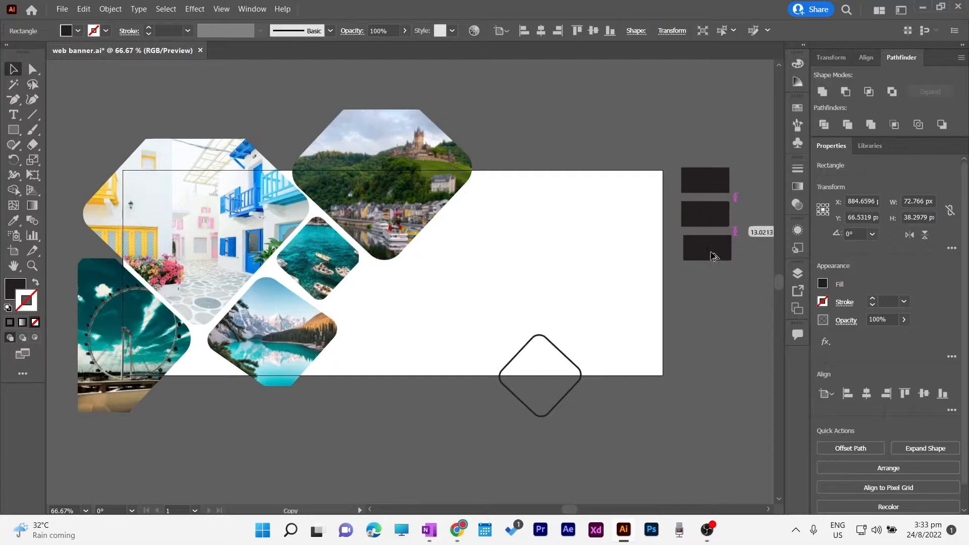
# Colour the bottom rectangle with the balcony's blue and the middle one with the door's yellow
pyautogui.press('i')
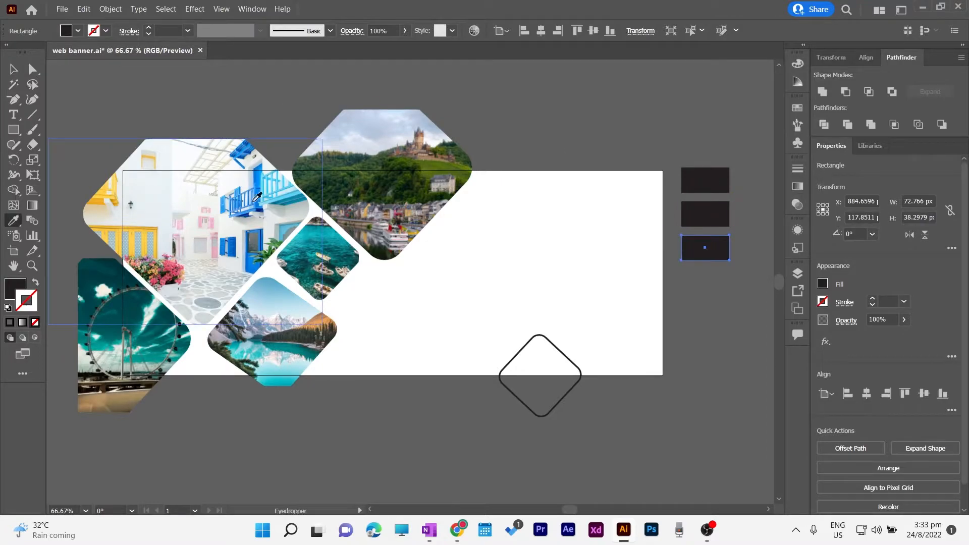
pyautogui.click(256, 260)
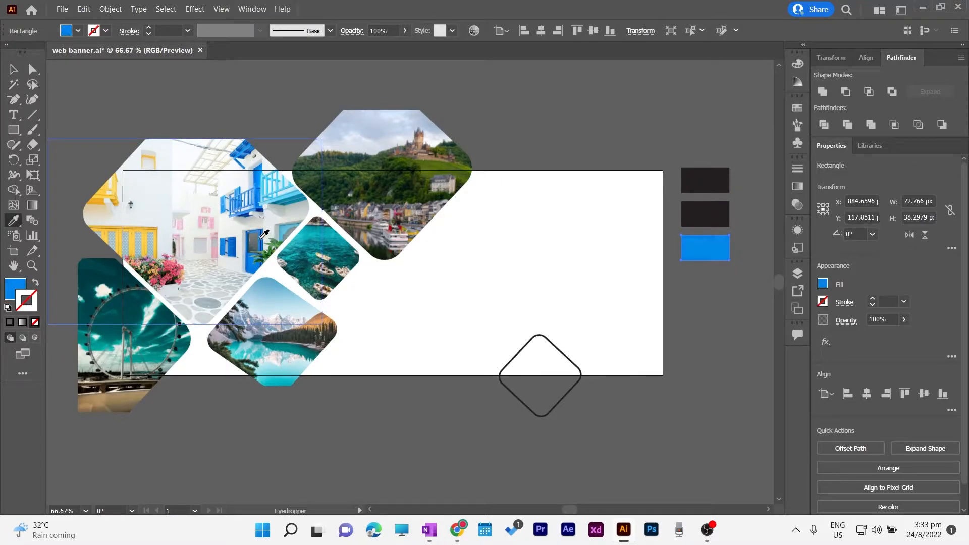
pyautogui.click(260, 175)
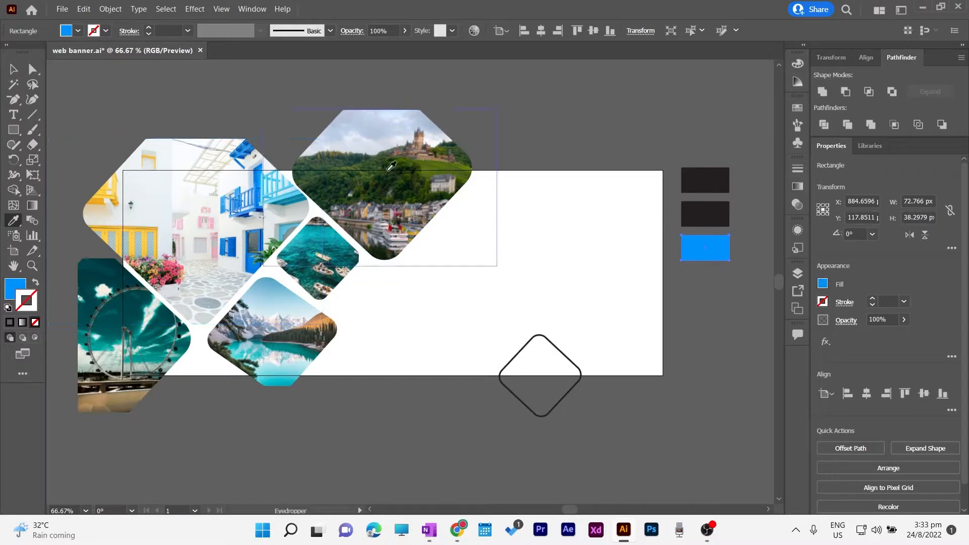
pyautogui.press('v')
pyautogui.click(713, 220)
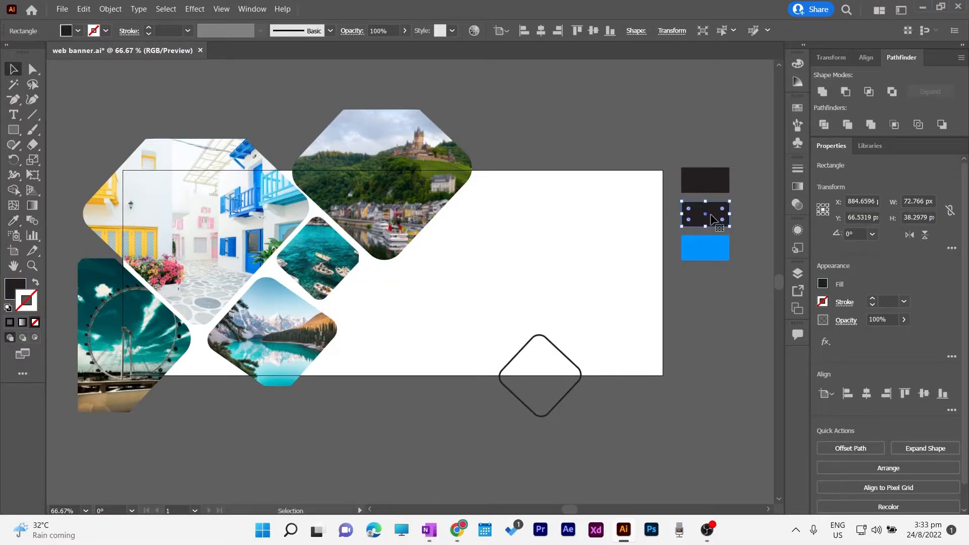
pyautogui.press('i')
pyautogui.click(152, 246)
# Fill the top rectangle with bright cyan sampled from a photo
pyautogui.press('v')
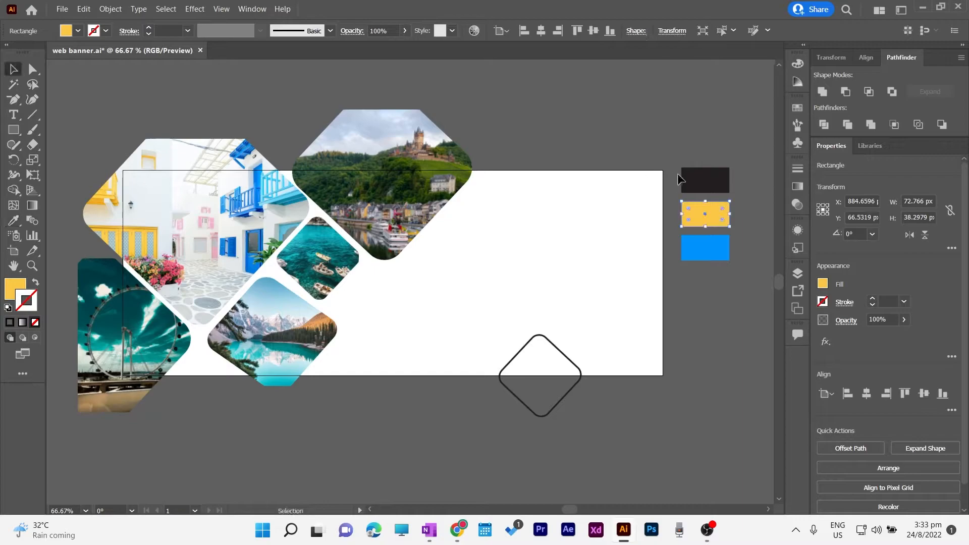
pyautogui.click(692, 177)
pyautogui.press('i')
pyautogui.click(291, 193)
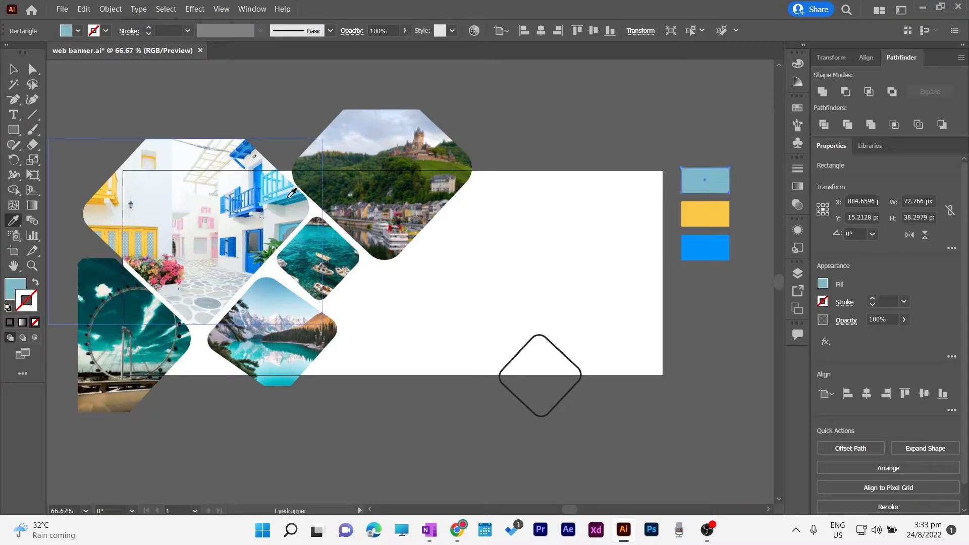
pyautogui.click(291, 193)
pyautogui.press('v')
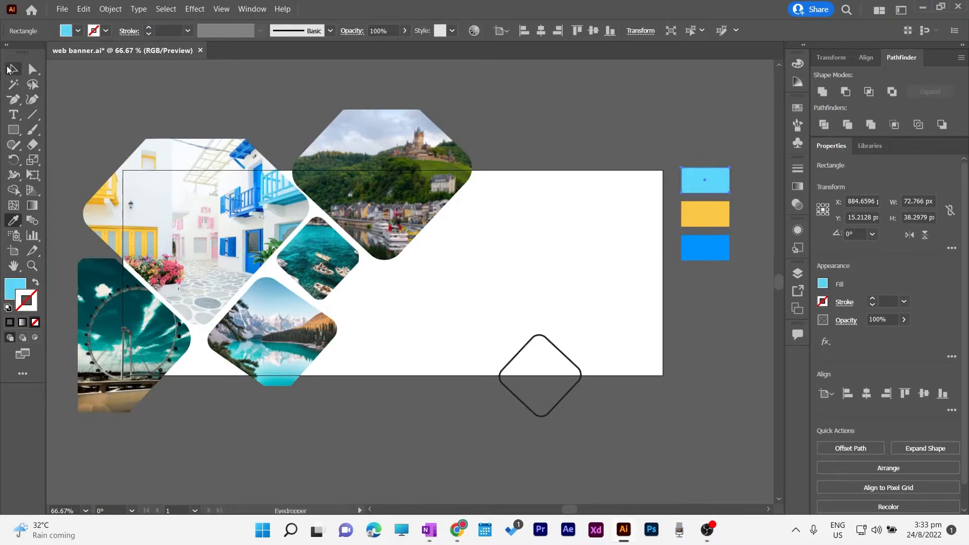
pyautogui.click(579, 266)
# Duplicate the blue rectangle below it and fill the copy with pink from a photo
pyautogui.click(704, 254)
pyautogui.moveTo(704, 253); pyautogui.dragTo(707, 286)
pyautogui.press('i')
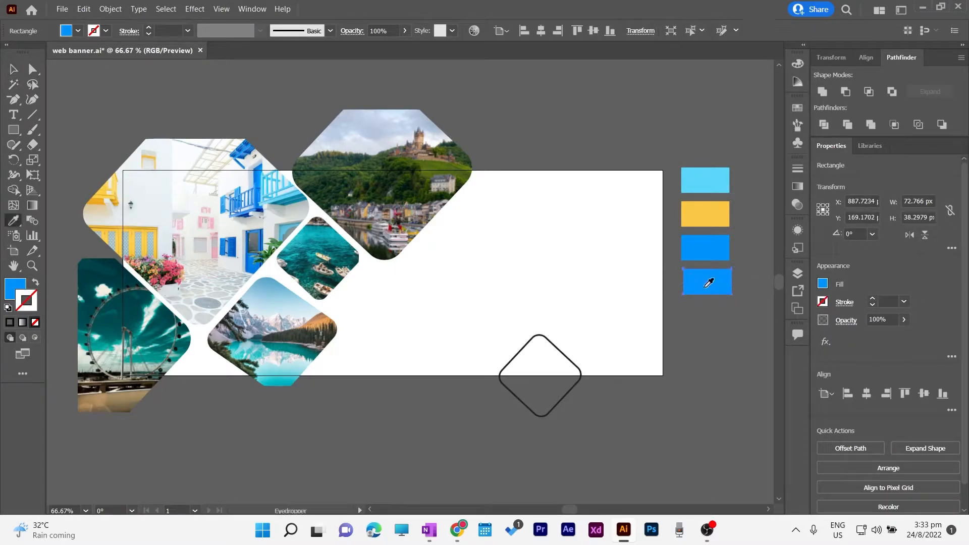
pyautogui.click(222, 245)
pyautogui.click(14, 70)
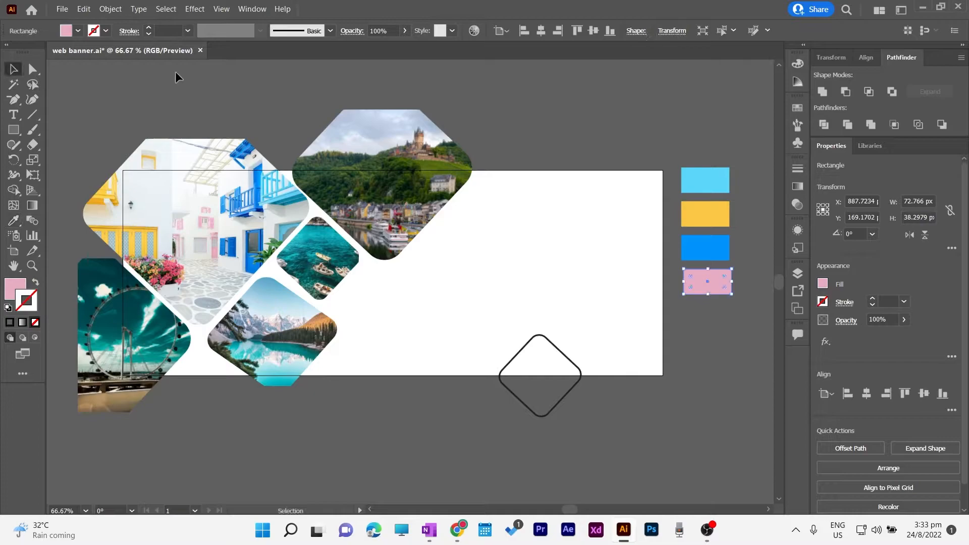
pyautogui.click(180, 79)
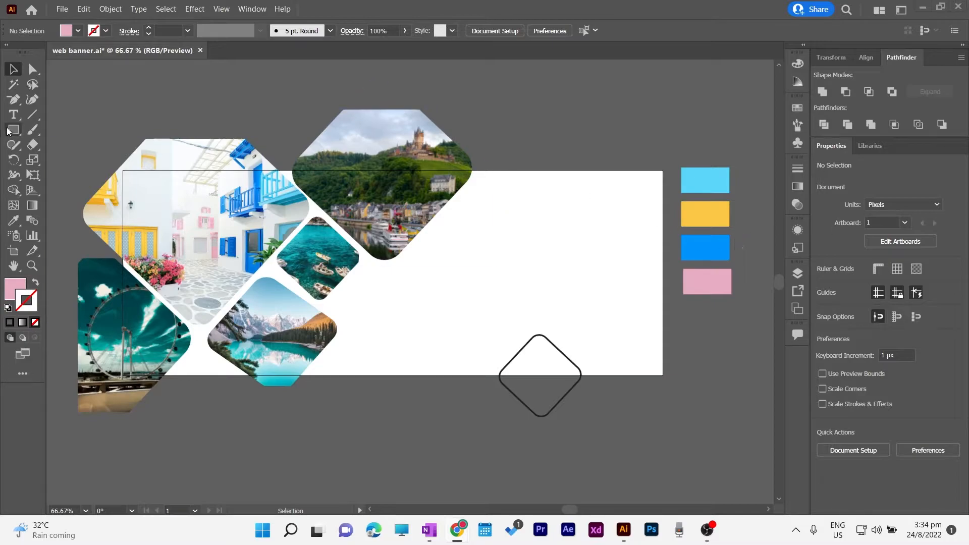
# Draw an 820×312 px rectangle over the banner, filled with the yellow swatch colour
pyautogui.press('m')
pyautogui.moveTo(123, 170); pyautogui.dragTo(663, 376)
pyautogui.press('v')
pyautogui.press('i')
pyautogui.click(718, 220)
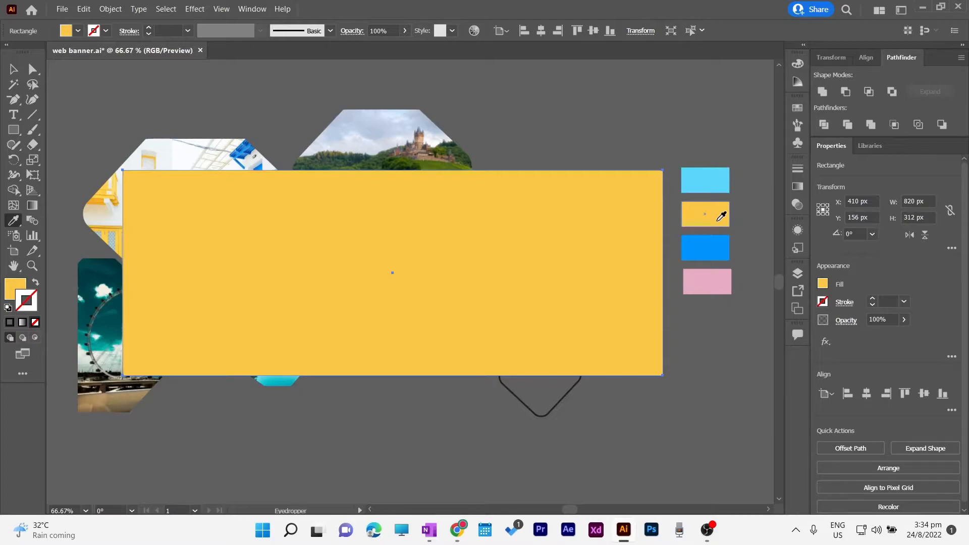
# Send the yellow rectangle to the back, behind the photo tiles
pyautogui.press('v')
pyautogui.rightClick(389, 267)
pyautogui.moveTo(444, 457)
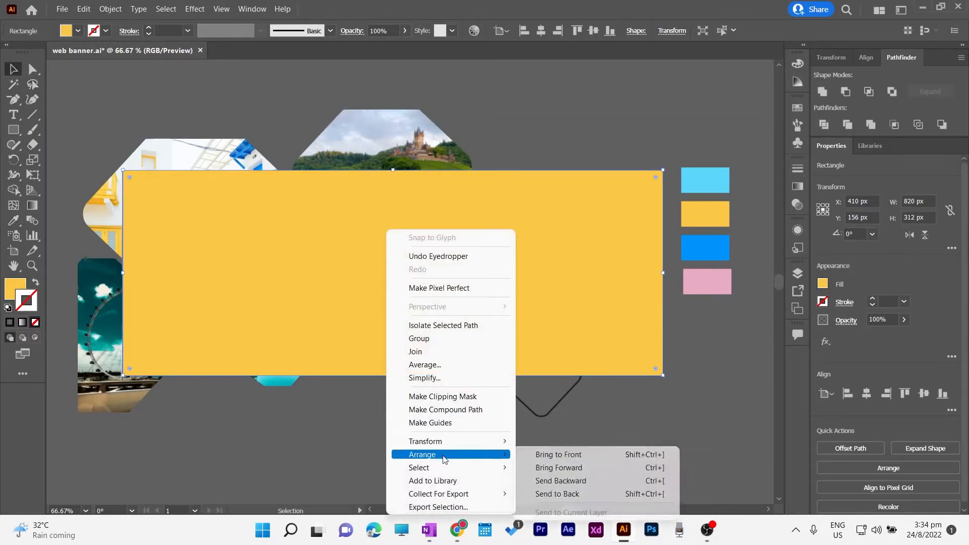
pyautogui.click(558, 493)
pyautogui.click(665, 416)
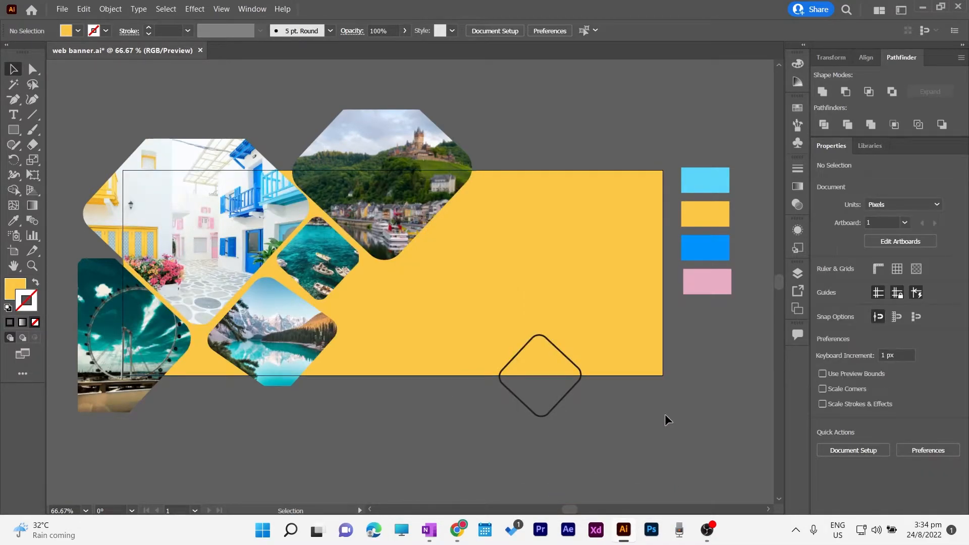
pyautogui.click(575, 382)
# Give the diamond a blue 1 pt outline from the swatch and slide it to the bottom-right corner
pyautogui.click(36, 282)
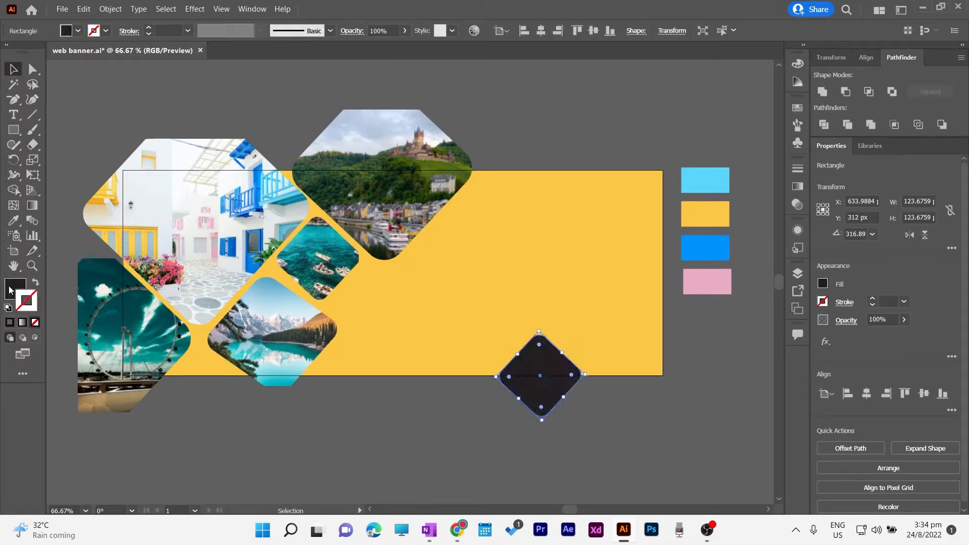
pyautogui.click(12, 289)
pyautogui.press('i')
pyautogui.click(714, 251)
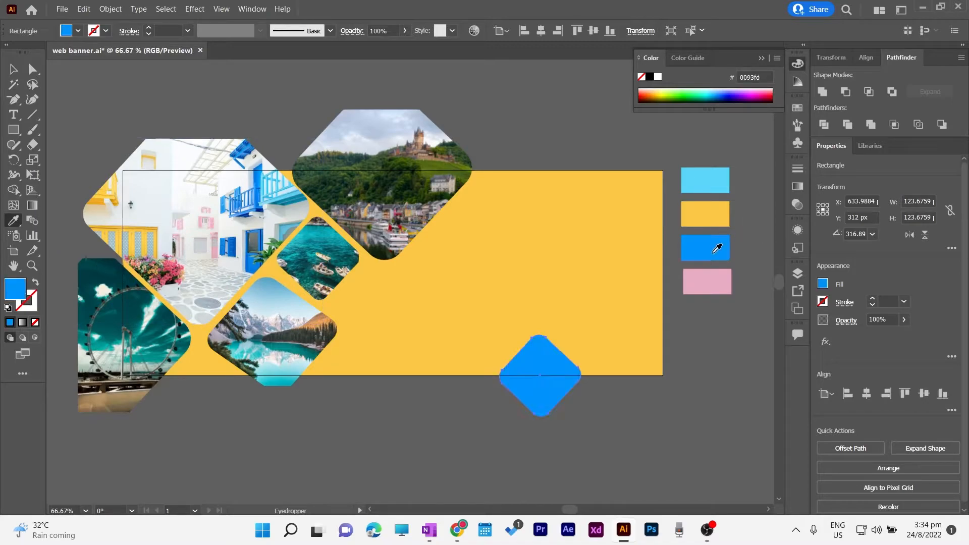
pyautogui.click(35, 283)
pyautogui.click(14, 68)
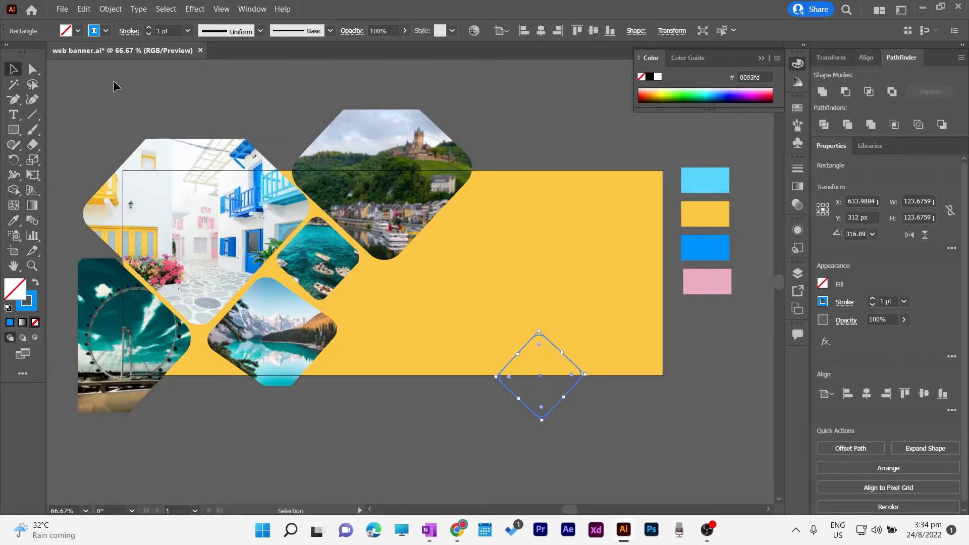
pyautogui.click(631, 409)
pyautogui.moveTo(578, 385); pyautogui.dragTo(660, 386)
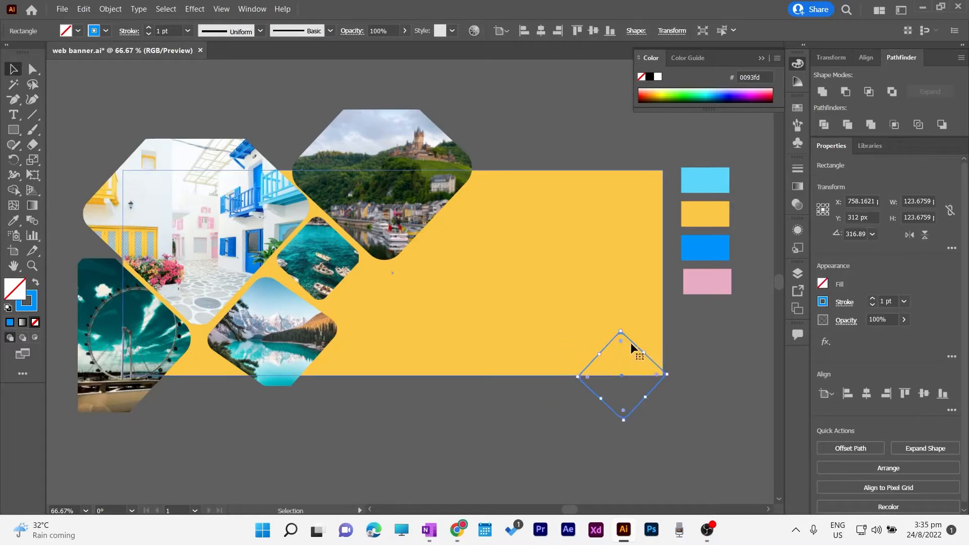
pyautogui.click(689, 345)
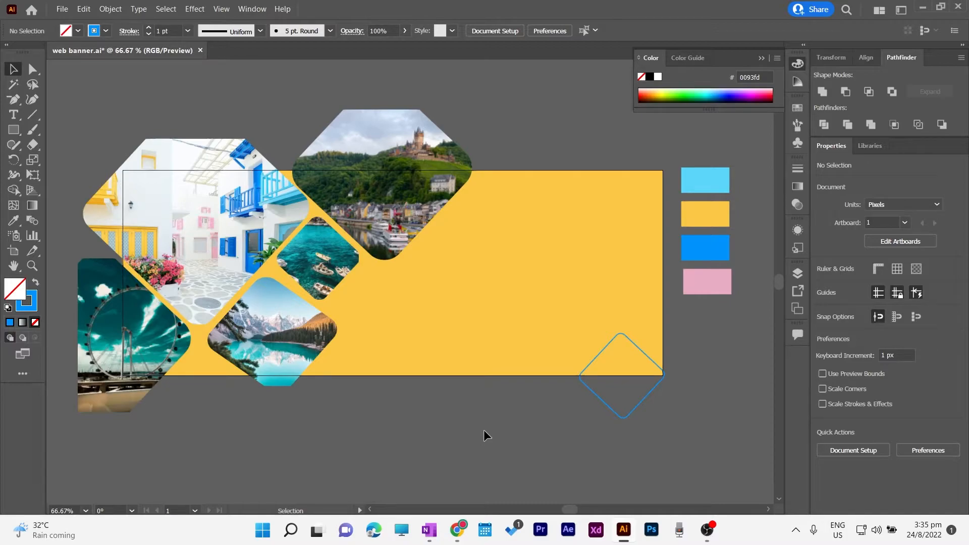
# Type the 'Fun Travel' headline near the top of the yellow banner and enlarge it
pyautogui.click(14, 115)
pyautogui.hotkey('alt', 'Tab')
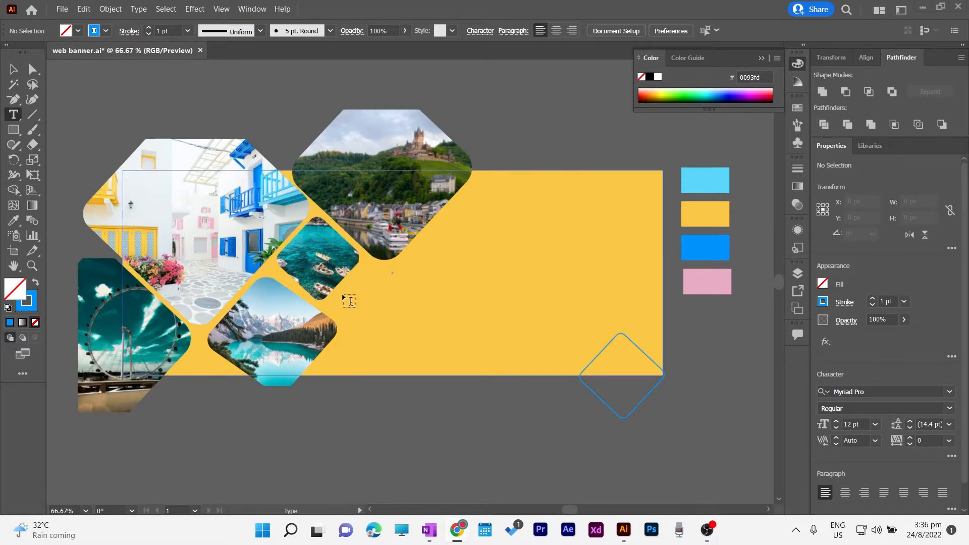
pyautogui.click(501, 217)
pyautogui.write('Fun')
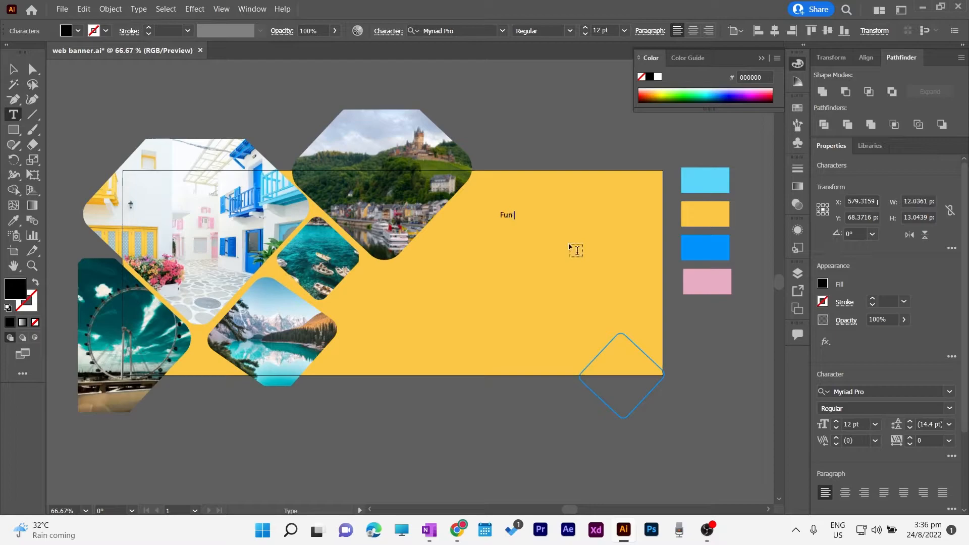
pyautogui.write(' Tra')
pyautogui.press('Escape')
pyautogui.click(585, 27)
pyautogui.click(586, 28)
pyautogui.click(585, 27)
pyautogui.click(585, 28)
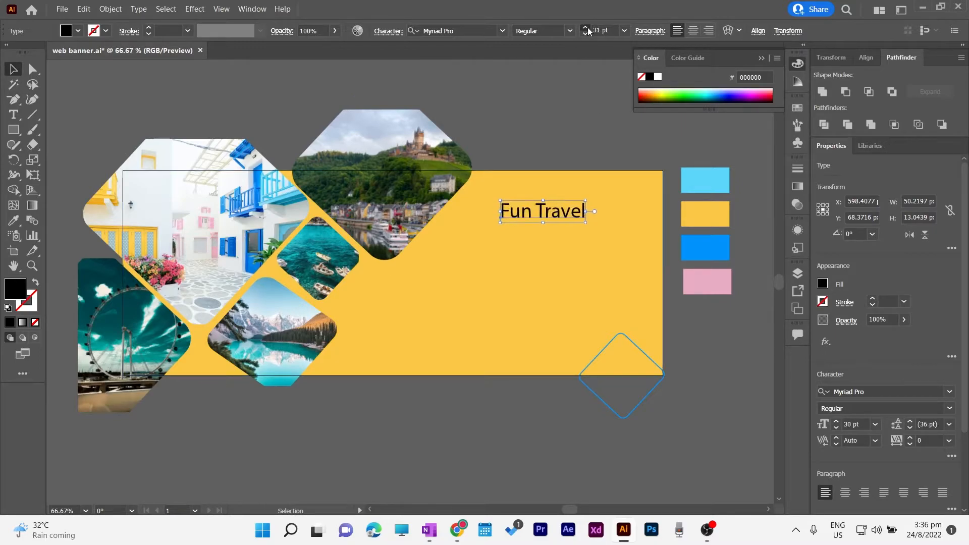
pyautogui.moveTo(545, 218)
pyautogui.mouseDown()
pyautogui.moveTo(530, 220)
pyautogui.moveTo(564, 219)
pyautogui.moveTo(550, 222)
pyautogui.mouseUp()
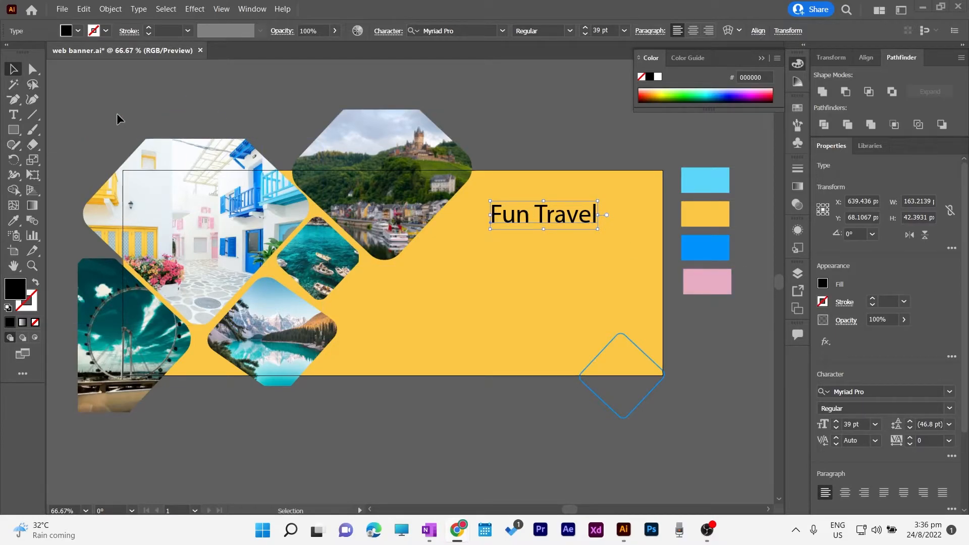
pyautogui.click(532, 129)
# Add a vertical ruler guide at the headline's left edge and raise the headline to 50 pt
pyautogui.hotkey('ctrl', 'r')
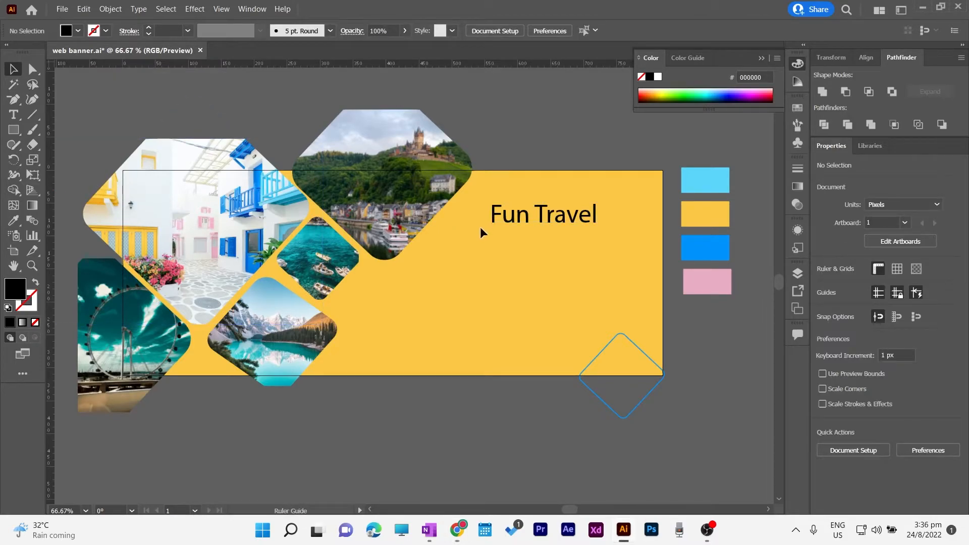
pyautogui.moveTo(489, 225); pyautogui.dragTo(526, 207)
pyautogui.click(585, 28)
pyautogui.click(584, 28)
pyautogui.click(585, 28)
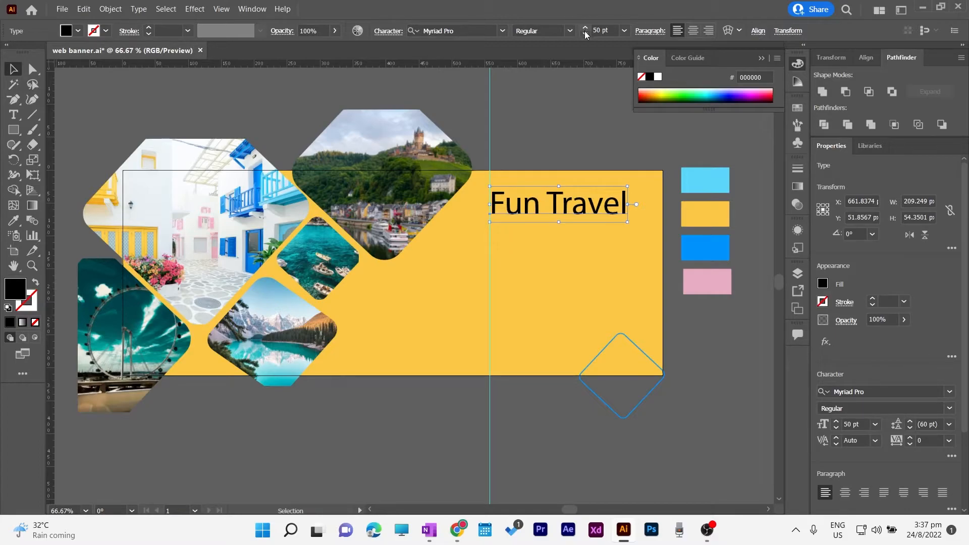
# Colour the word 'Travel' with the blue swatch and 'Fun' white
pyautogui.doubleClick(555, 208)
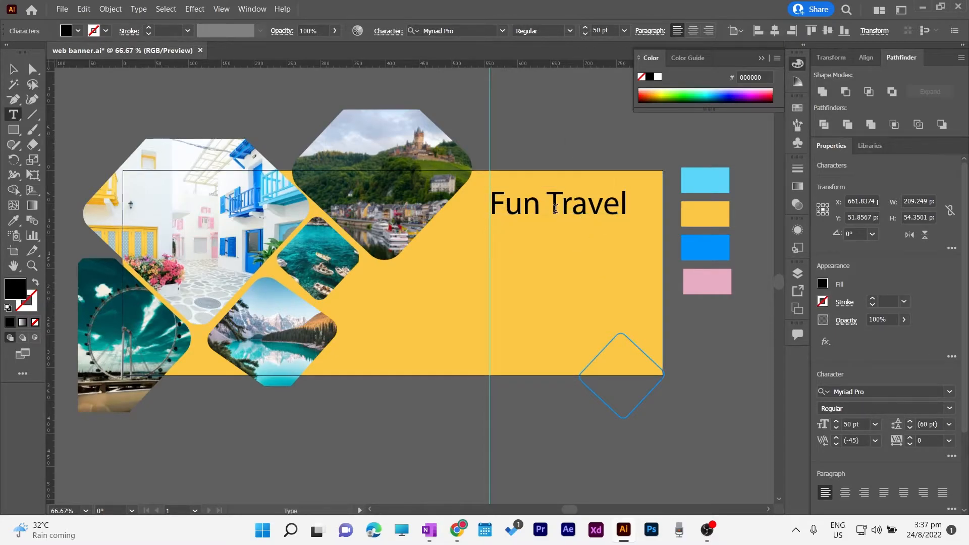
pyautogui.moveTo(547, 207); pyautogui.dragTo(632, 205)
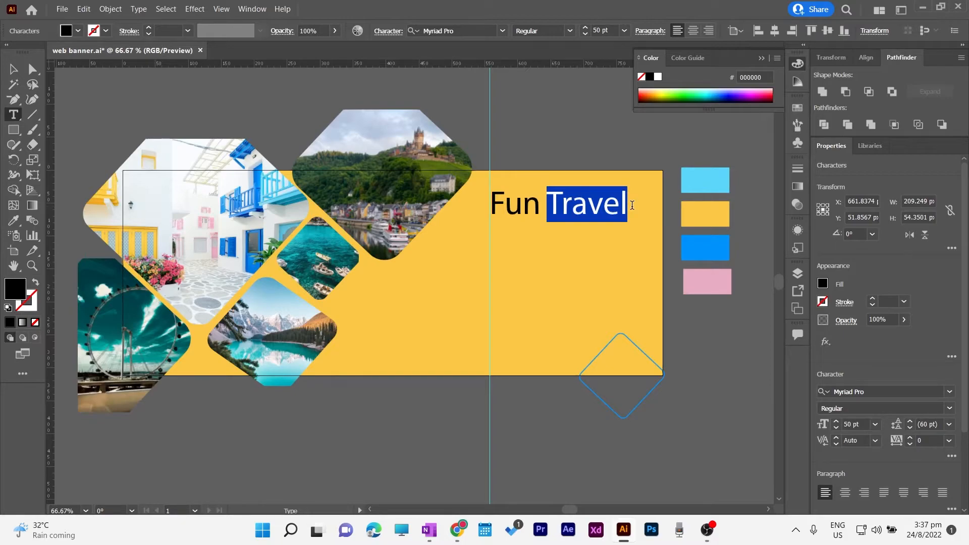
pyautogui.click(13, 220)
pyautogui.click(717, 243)
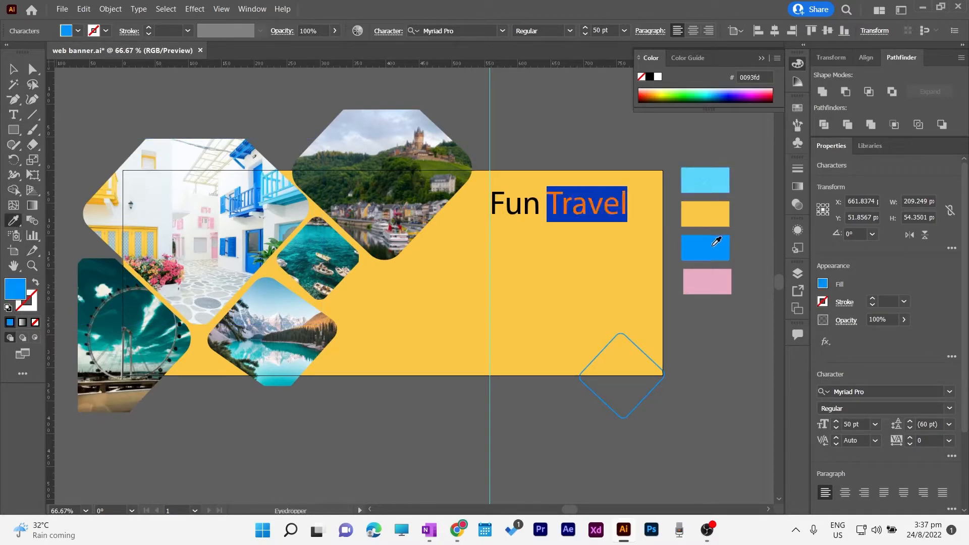
pyautogui.press('v')
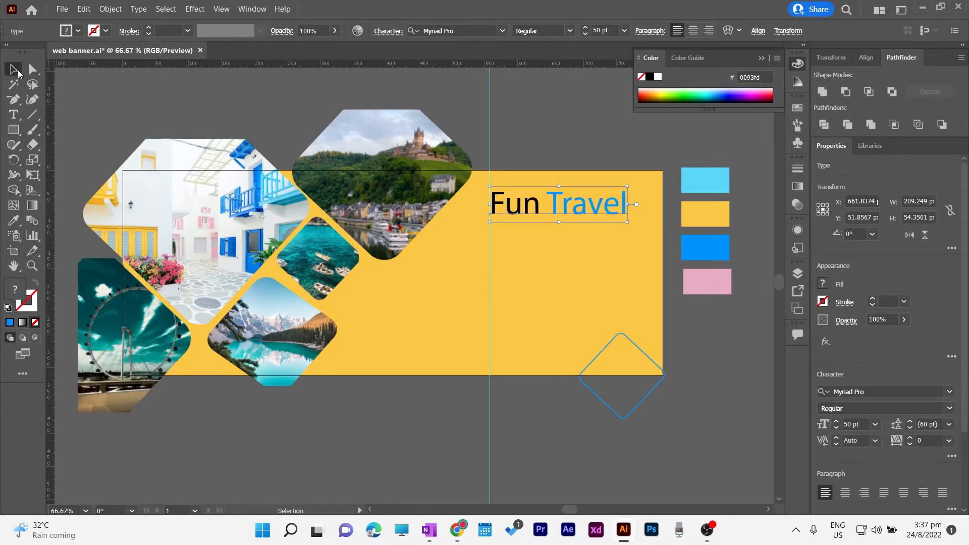
pyautogui.doubleClick(539, 216)
pyautogui.moveTo(542, 210); pyautogui.dragTo(487, 209)
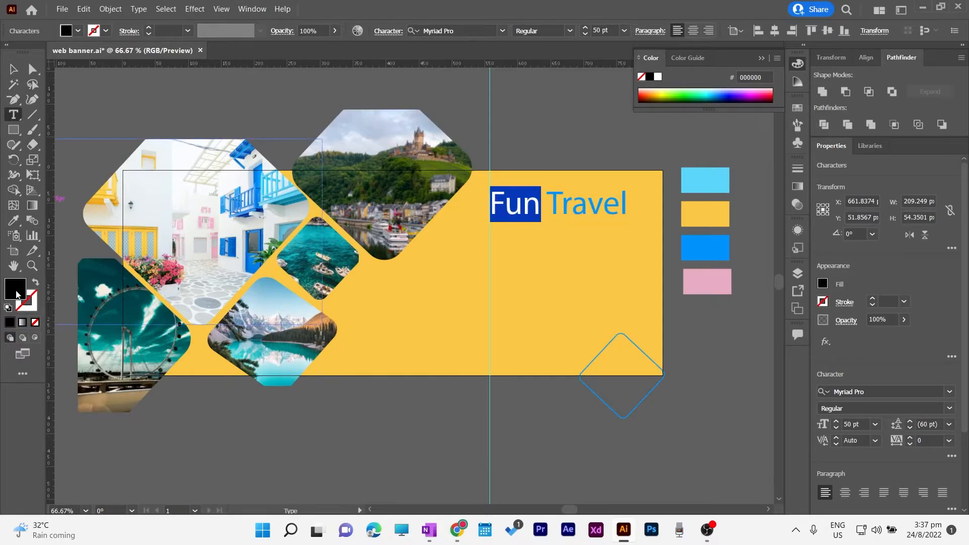
pyautogui.click(823, 284)
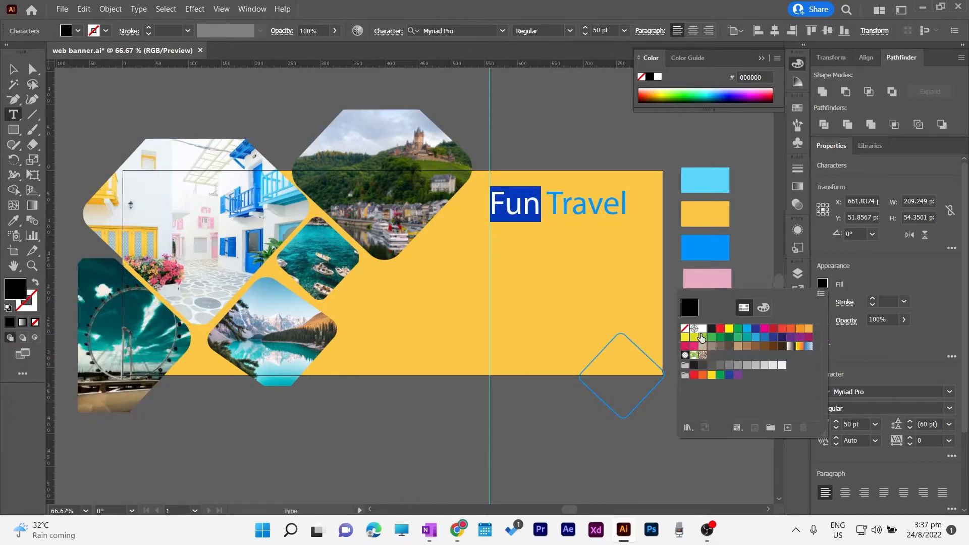
pyautogui.click(702, 330)
pyautogui.click(14, 69)
pyautogui.click(191, 95)
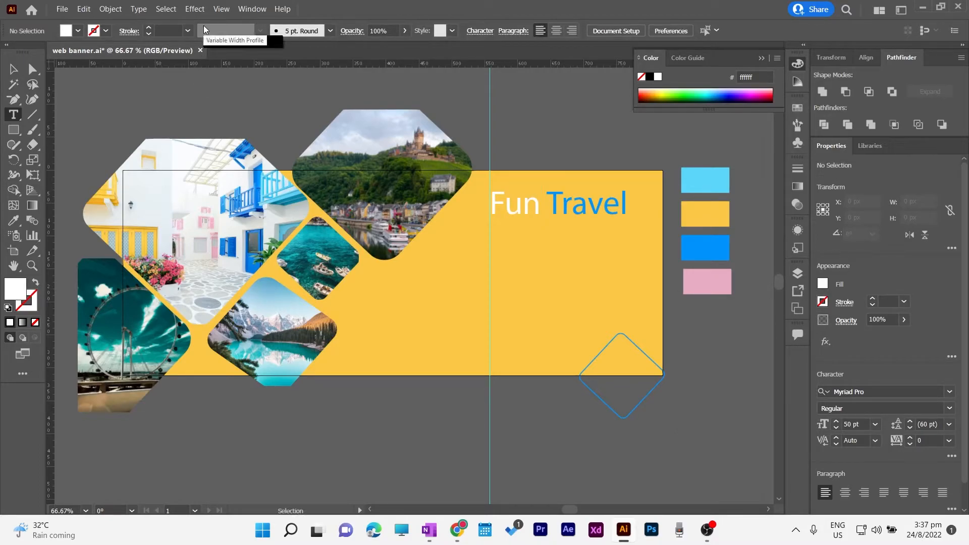
# Set the Fun Travel headline's font style to Bold
pyautogui.press('v')
pyautogui.click(594, 195)
pyautogui.click(568, 33)
pyautogui.click(540, 56)
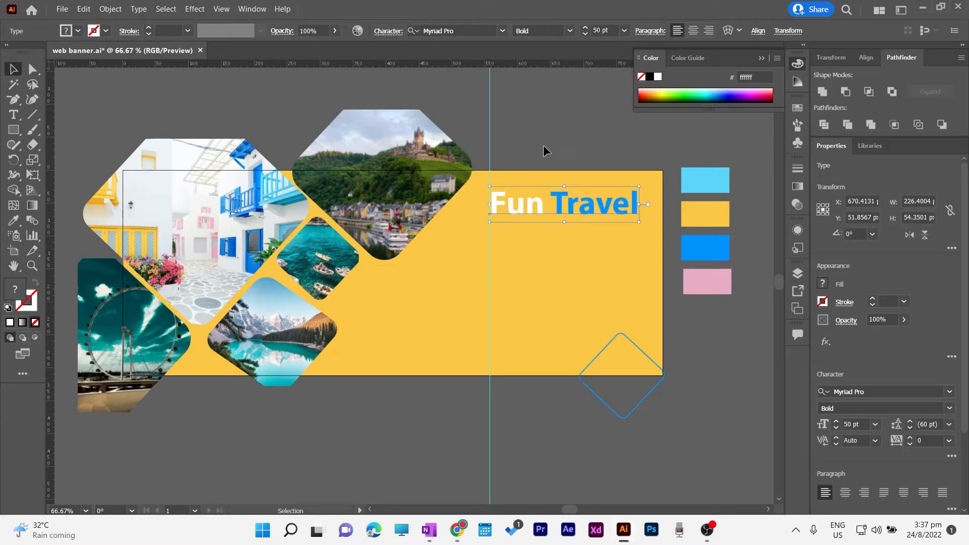
pyautogui.click(543, 144)
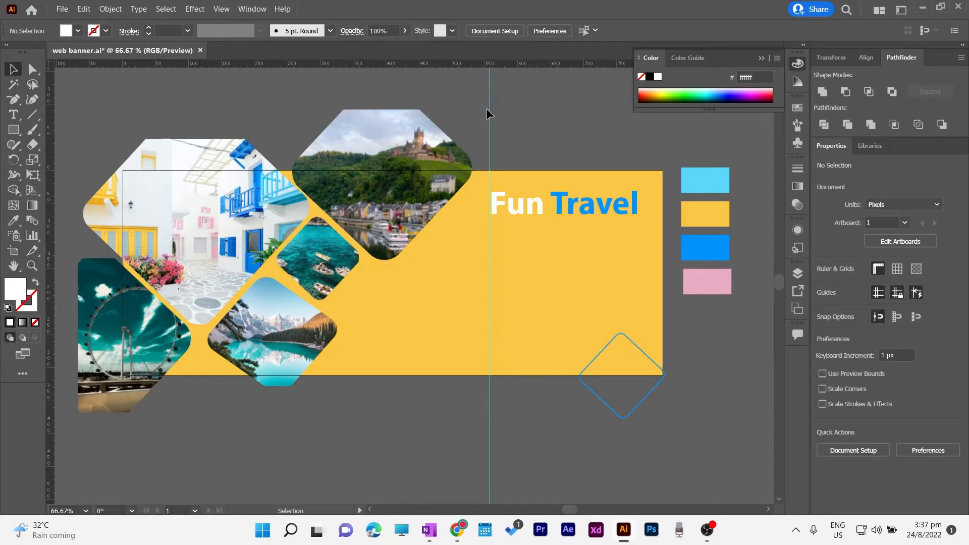
# Unlock the guides, nudge the vertical guide left and align the headline to it
pyautogui.rightClick(491, 149)
pyautogui.click(510, 279)
pyautogui.moveTo(490, 149)
pyautogui.mouseDown()
pyautogui.moveTo(474, 150)
pyautogui.moveTo(481, 147)
pyautogui.mouseUp()
pyautogui.moveTo(532, 204); pyautogui.dragTo(523, 208)
pyautogui.click(520, 116)
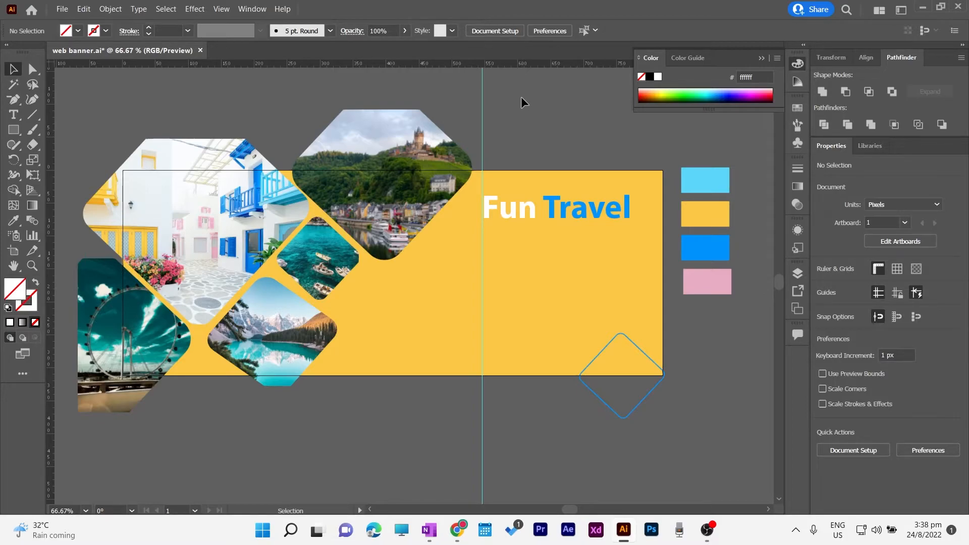
# Add a text box below the headline reading 'This is exactly where you need to travel… have fun with children.'
pyautogui.click(13, 114)
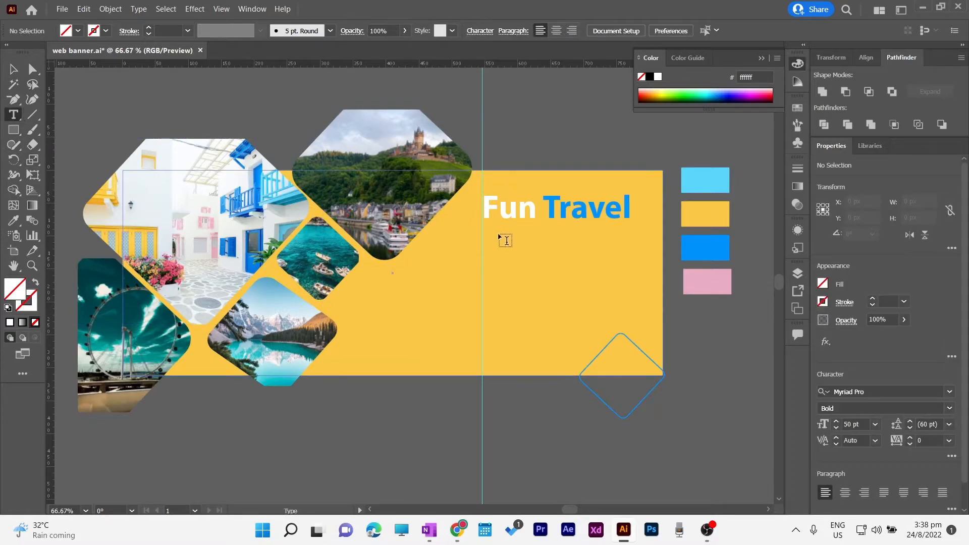
pyautogui.moveTo(485, 227); pyautogui.dragTo(631, 284)
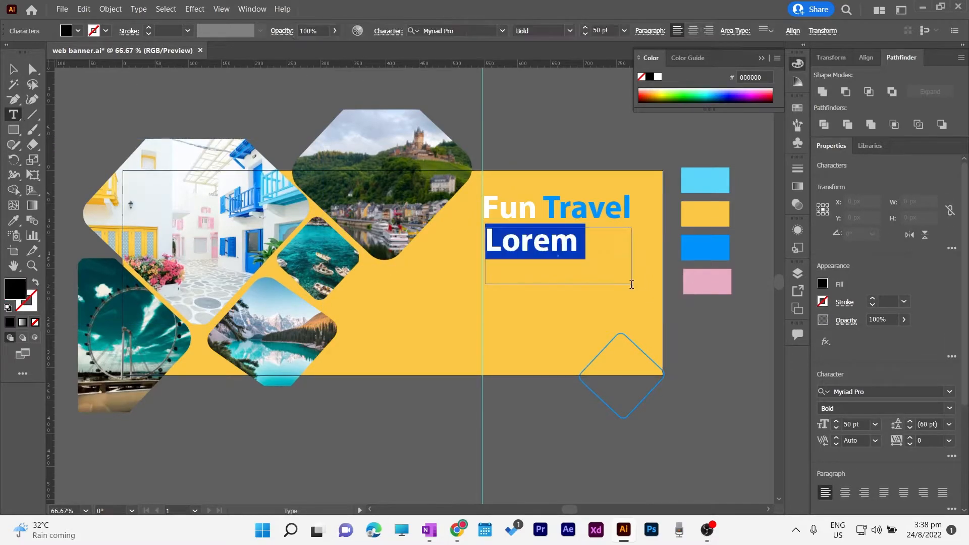
pyautogui.click(587, 34)
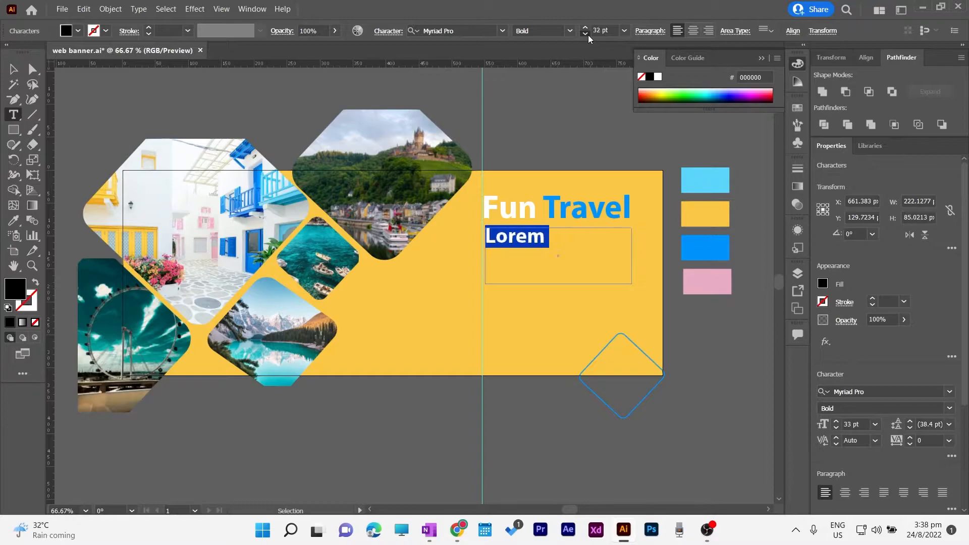
pyautogui.press('BackSpace')
pyautogui.write('Th')
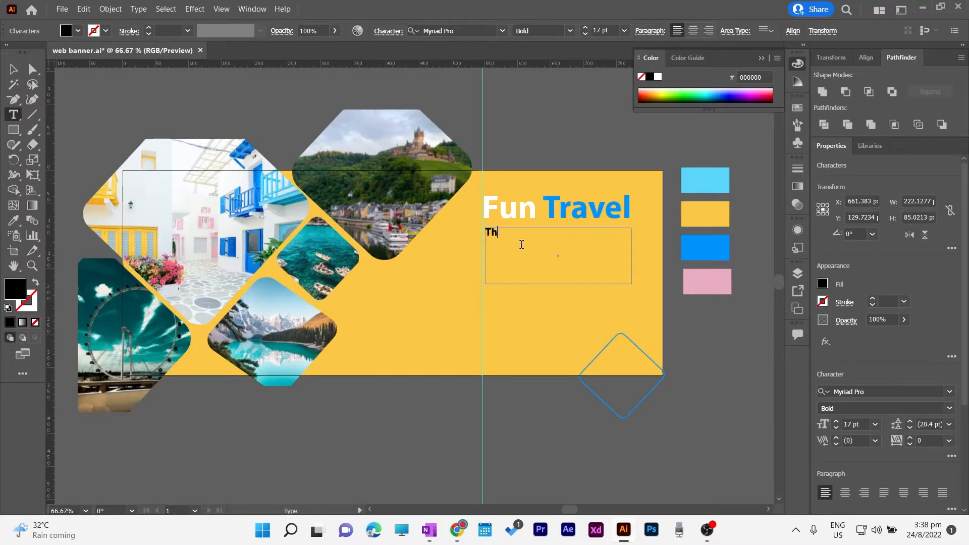
pyautogui.write('is is exactly where you need to travel and go in your')
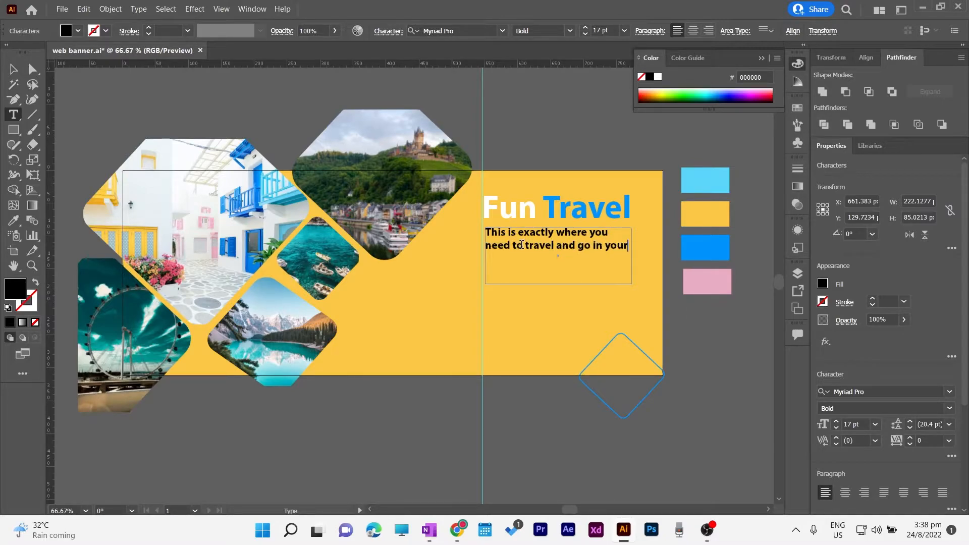
pyautogui.write('enjoyu')
pyautogui.write('lace to have fun with ')
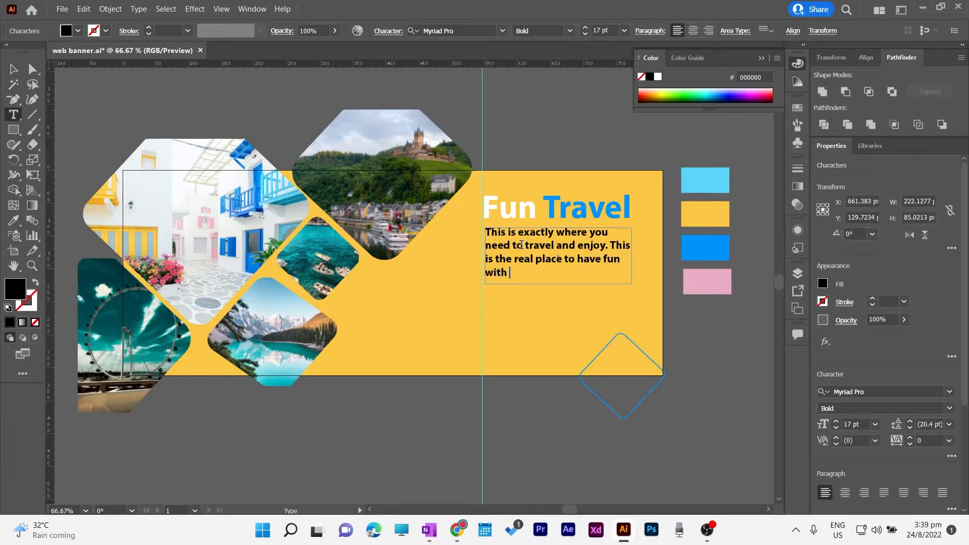
pyautogui.write('hildren.')
pyautogui.press('Left')
pyautogui.press('Left')
pyautogui.press('Left')
pyautogui.press('Left')
pyautogui.press('Left')
pyautogui.press('Left')
pyautogui.press('Left')
pyautogui.press('Left')
pyautogui.write('c')
# Widen the paragraph box so the text reflows and move it onto the vertical guide
pyautogui.click(13, 69)
pyautogui.moveTo(631, 256); pyautogui.dragTo(639, 258)
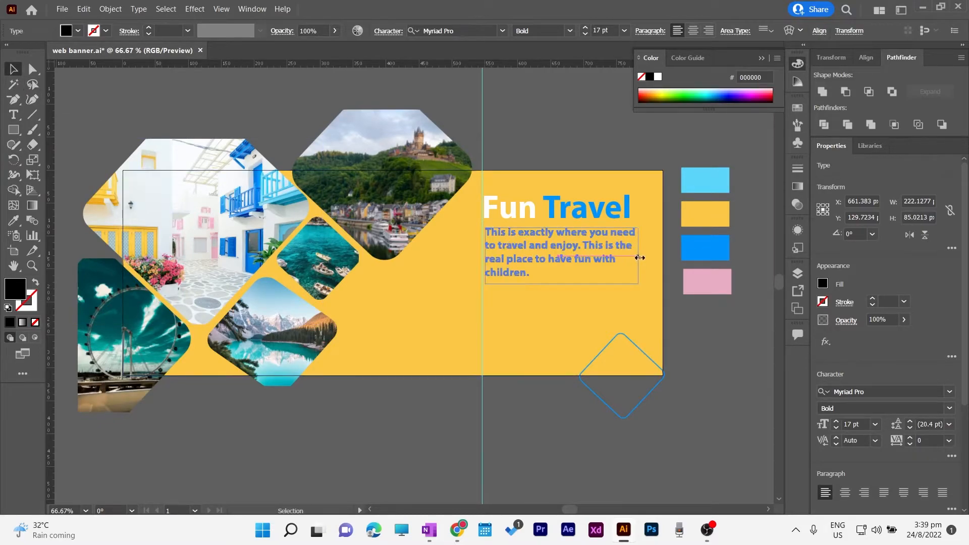
pyautogui.moveTo(574, 256); pyautogui.dragTo(567, 257)
pyautogui.doubleClick(560, 251)
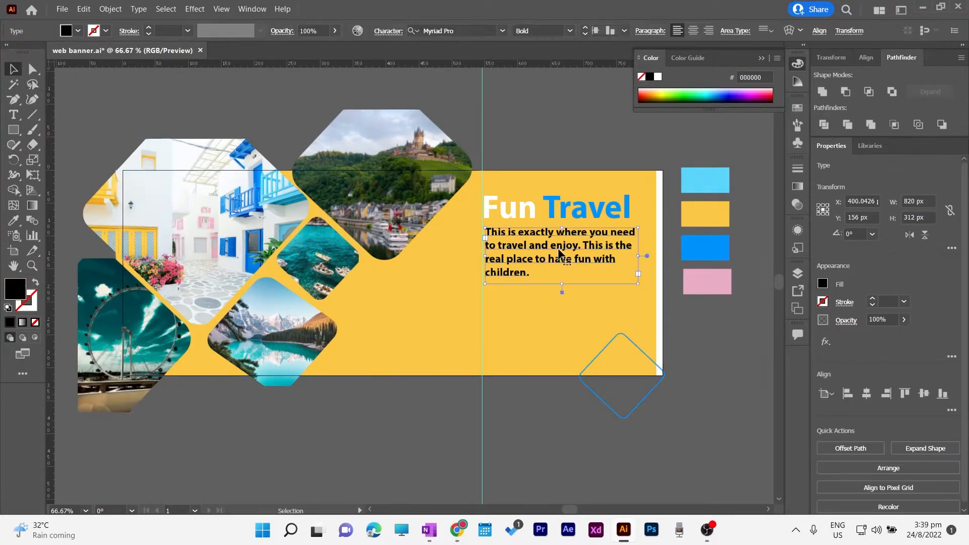
pyautogui.hotkey('ctrl', 'z')
pyautogui.click(708, 326)
pyautogui.click(14, 69)
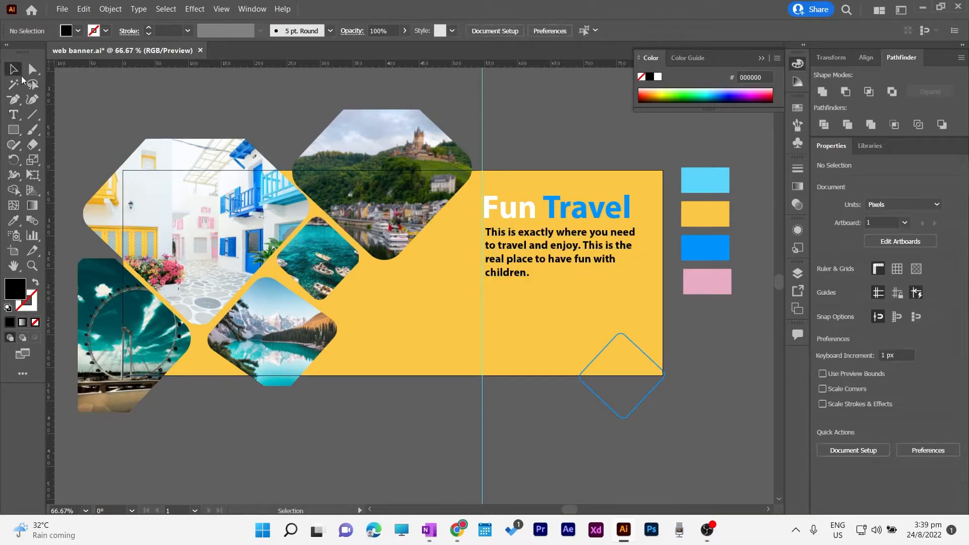
pyautogui.moveTo(556, 251); pyautogui.dragTo(554, 251)
# Set the paragraph to Myriad Pro Regular at 14 pt
pyautogui.click(570, 30)
pyautogui.click(562, 46)
pyautogui.click(587, 33)
pyautogui.click(587, 34)
pyautogui.click(586, 33)
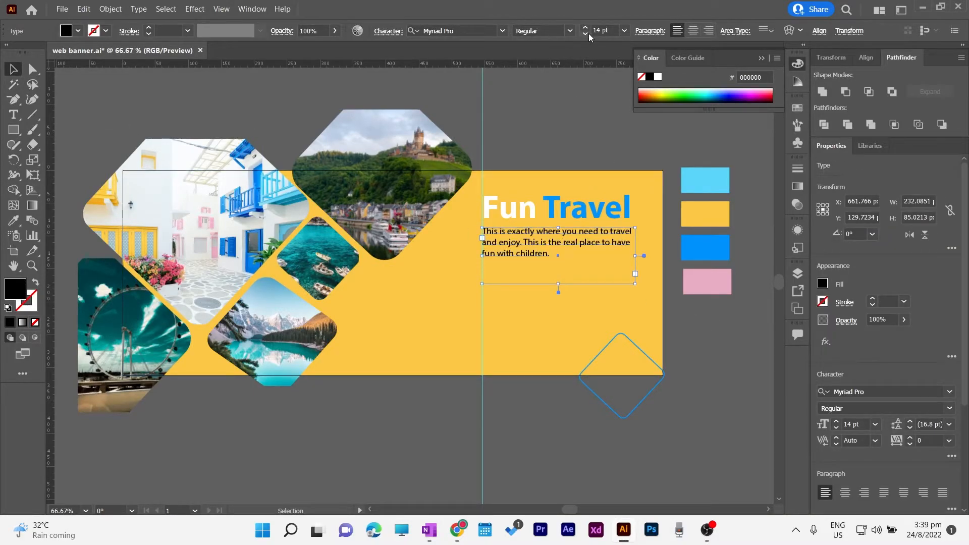
pyautogui.click(609, 116)
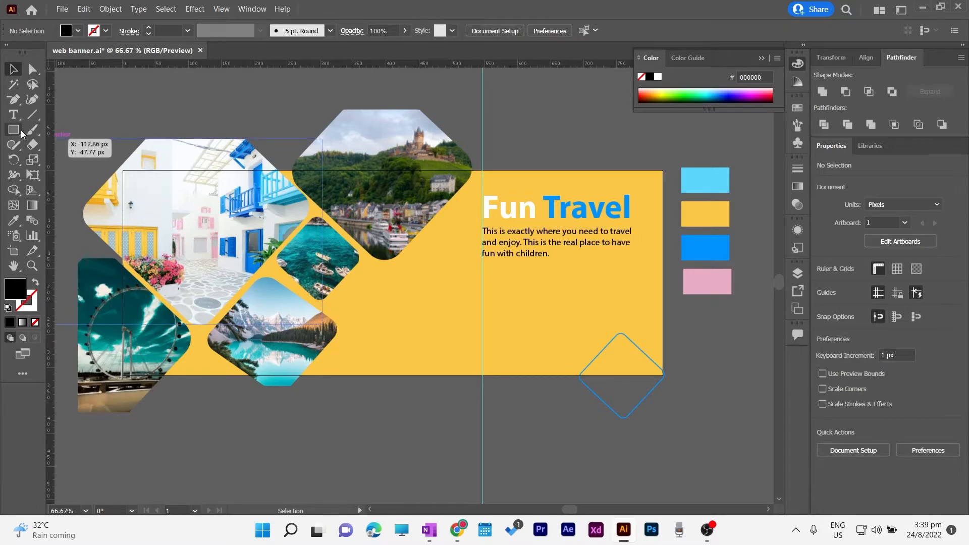
# Draw a button-sized rectangle below the paragraph and fill it with the blue swatch (#0093fd)
pyautogui.press('m')
pyautogui.moveTo(481, 281); pyautogui.dragTo(557, 309)
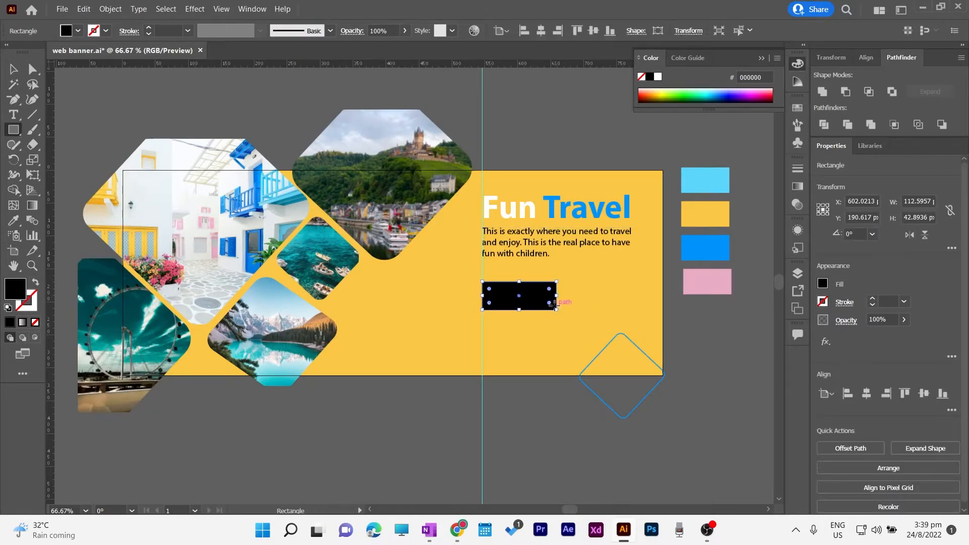
pyautogui.press('i')
pyautogui.click(707, 281)
pyautogui.click(14, 70)
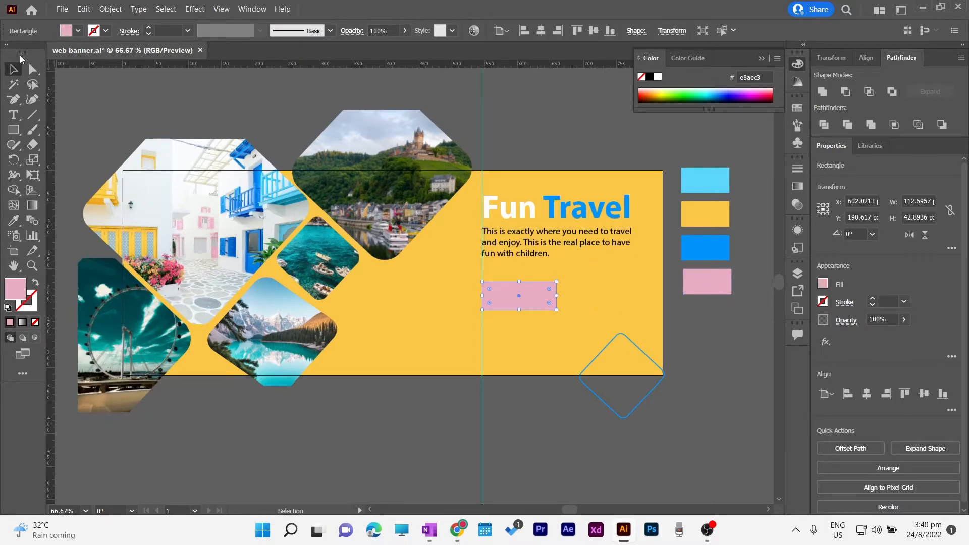
pyautogui.click(535, 92)
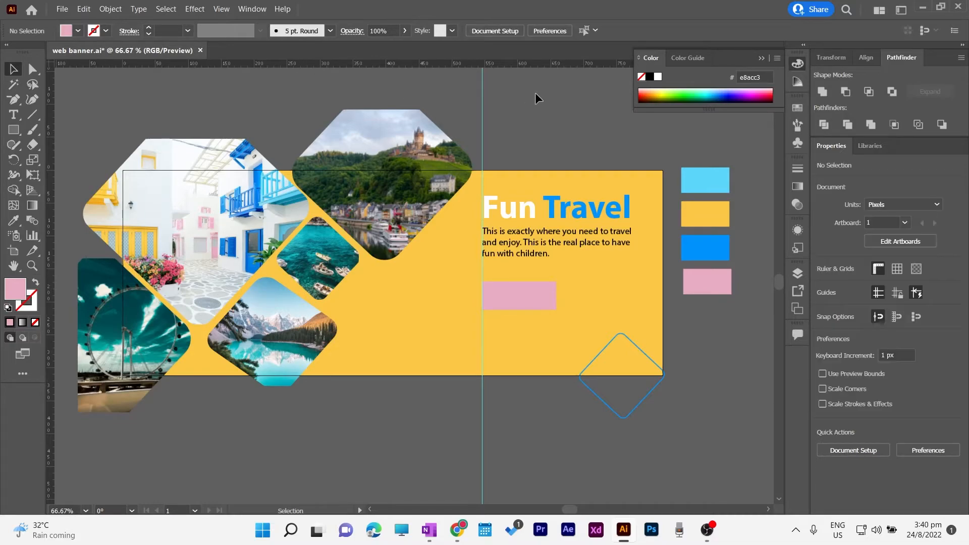
pyautogui.click(535, 303)
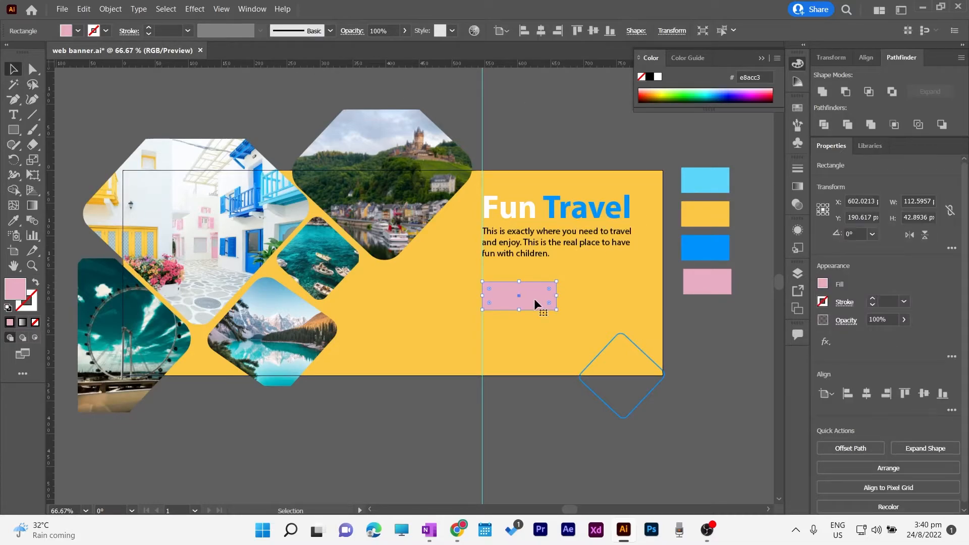
pyautogui.press('i')
pyautogui.click(721, 247)
pyautogui.click(18, 73)
pyautogui.click(563, 91)
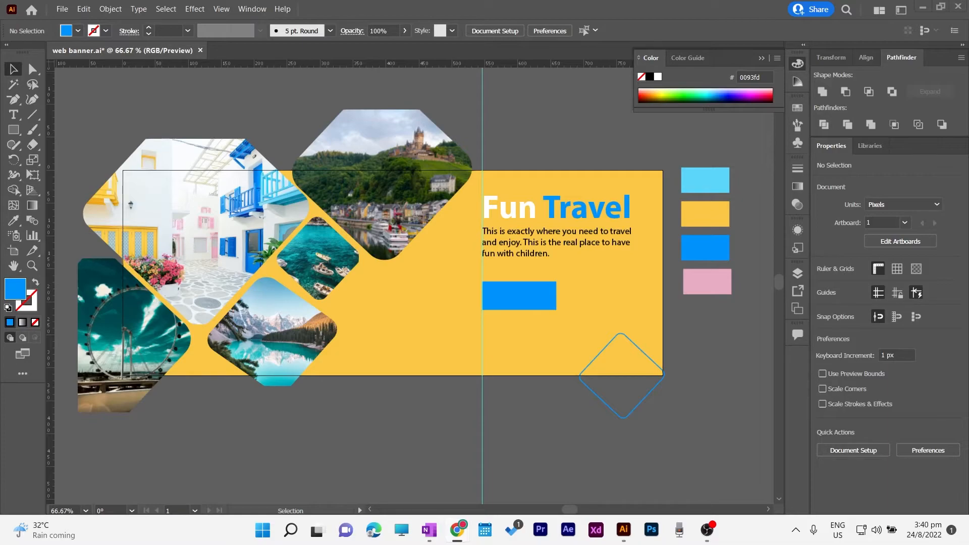
# Type 'BOOK NOW' in capitals and move the label onto the blue button
pyautogui.press('t')
pyautogui.click(503, 288)
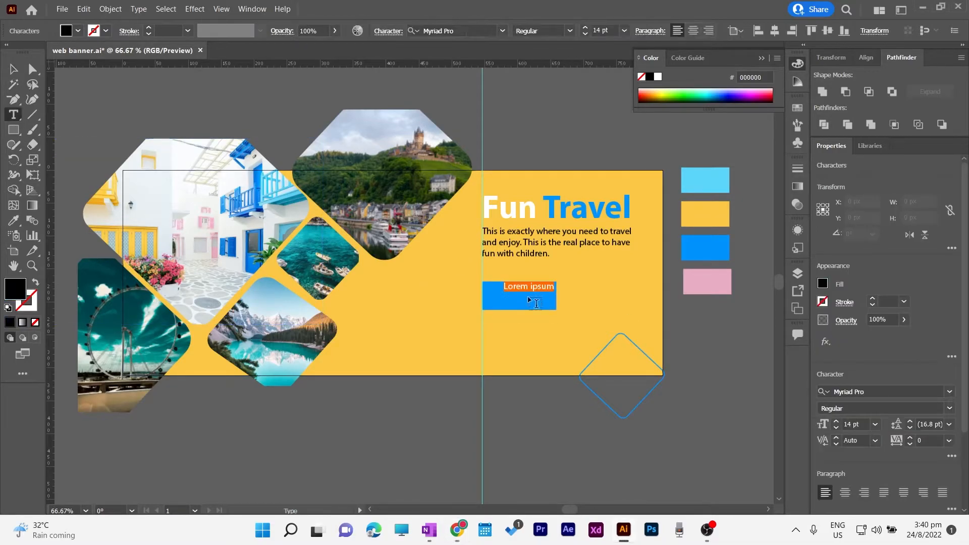
pyautogui.press('capslock')
pyautogui.write('BOOK NOW')
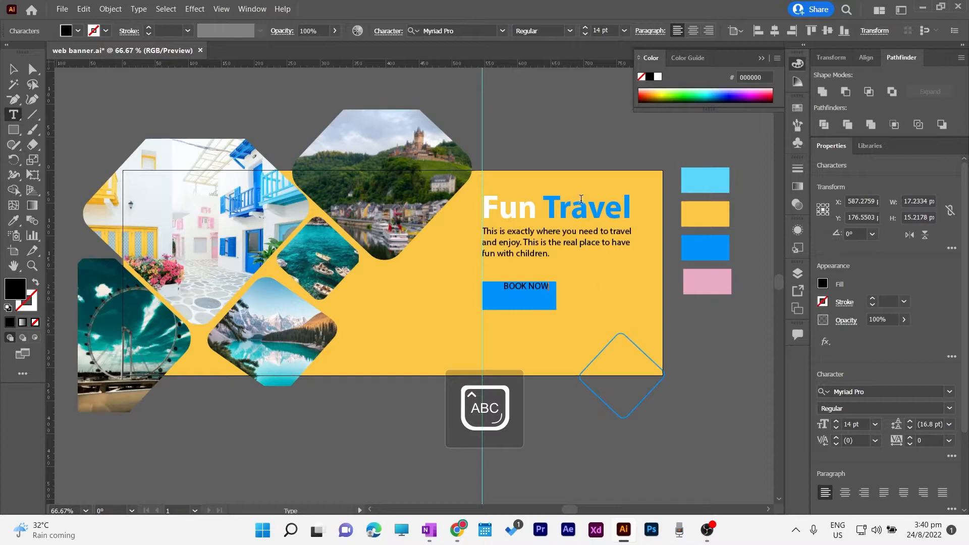
pyautogui.click(13, 72)
pyautogui.moveTo(527, 289); pyautogui.dragTo(516, 296)
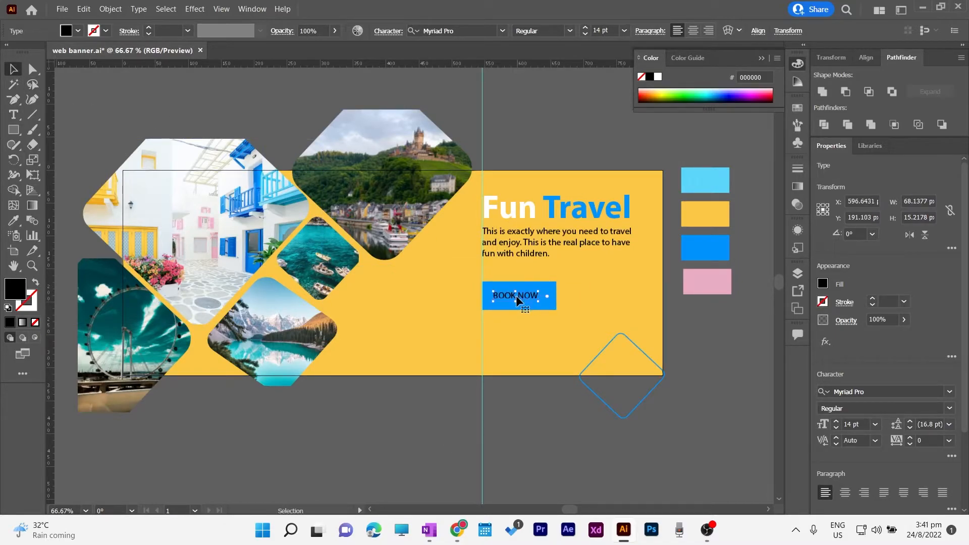
# Make BOOK NOW white, Bold, 20 pt and centre it on the button
pyautogui.click(823, 284)
pyautogui.click(702, 329)
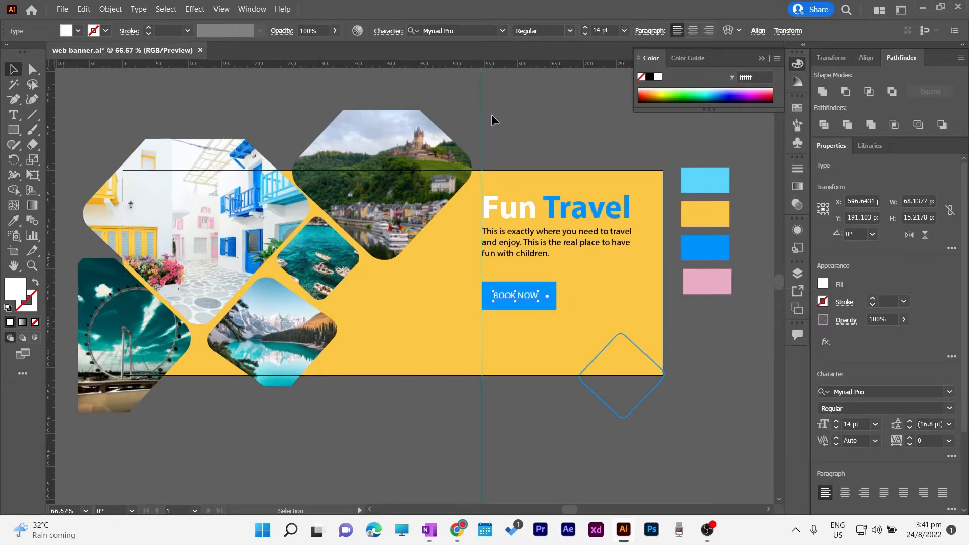
pyautogui.click(570, 31)
pyautogui.click(559, 61)
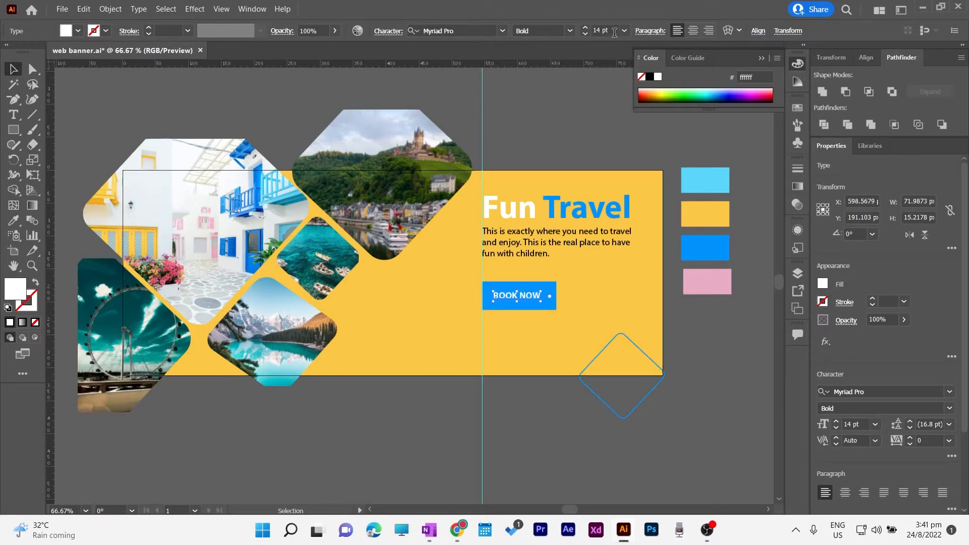
pyautogui.click(586, 29)
pyautogui.click(587, 28)
pyautogui.click(586, 29)
pyautogui.click(586, 29)
pyautogui.click(586, 29)
pyautogui.click(586, 28)
pyautogui.moveTo(527, 295); pyautogui.dragTo(518, 296)
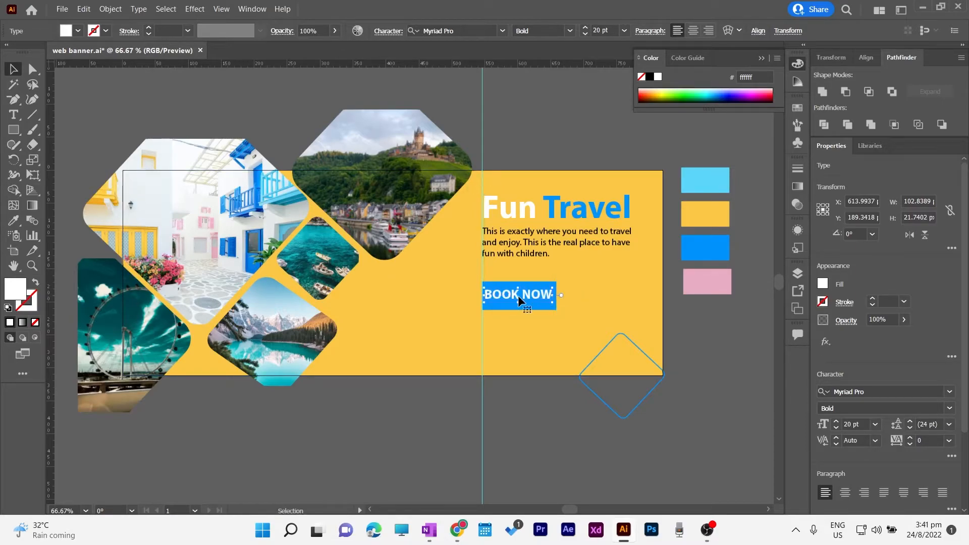
pyautogui.click(748, 334)
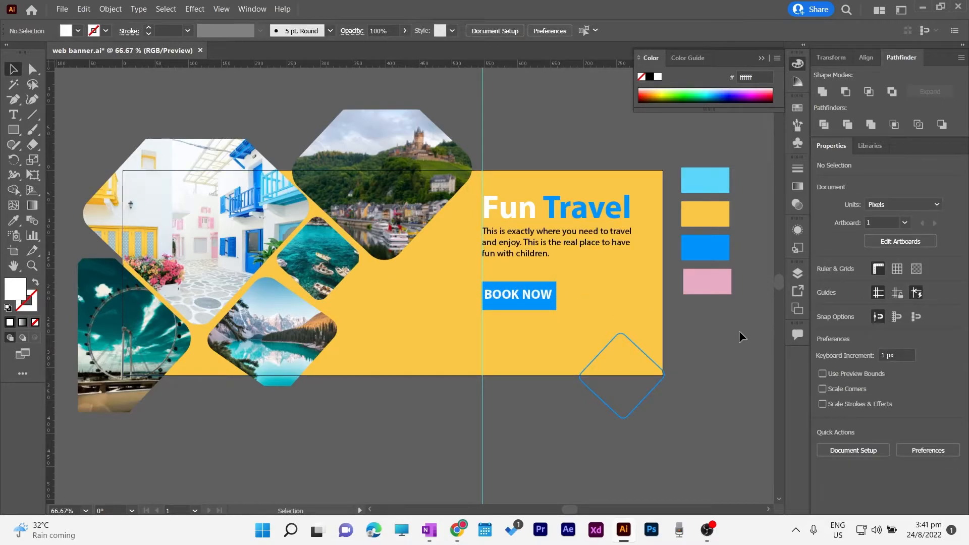
pyautogui.click(661, 372)
# Place the phone image, scale it down and move it beside the colour swatches
pyautogui.click(743, 357)
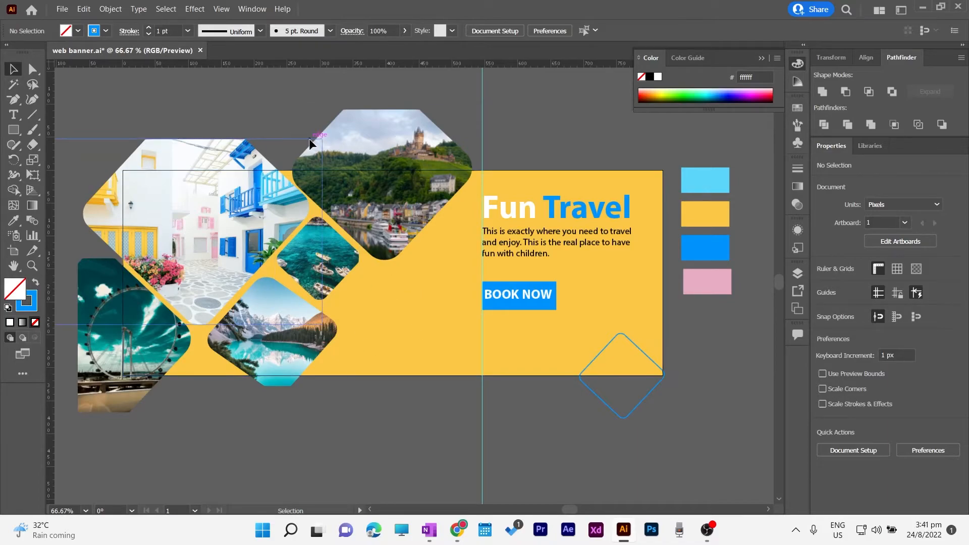
pyautogui.click(62, 8)
pyautogui.click(87, 225)
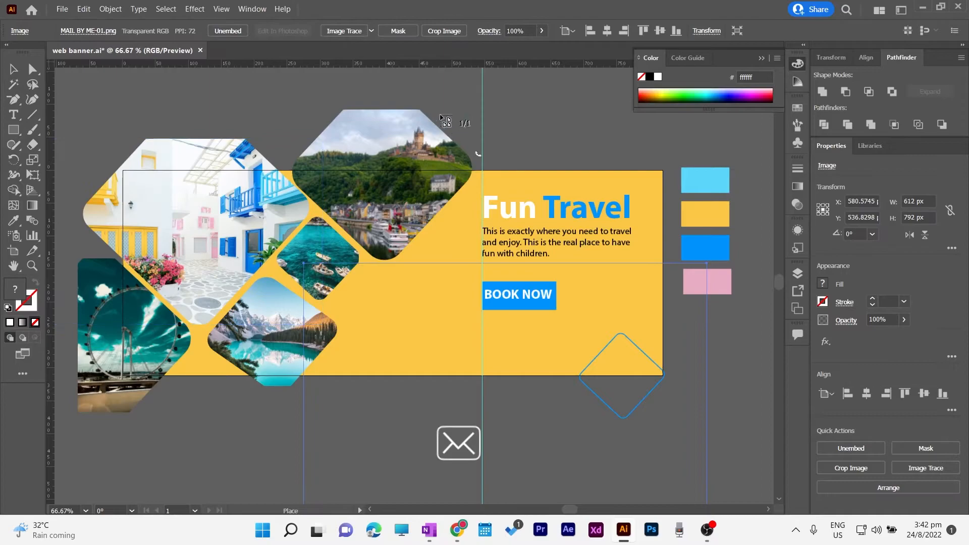
pyautogui.click(482, 113)
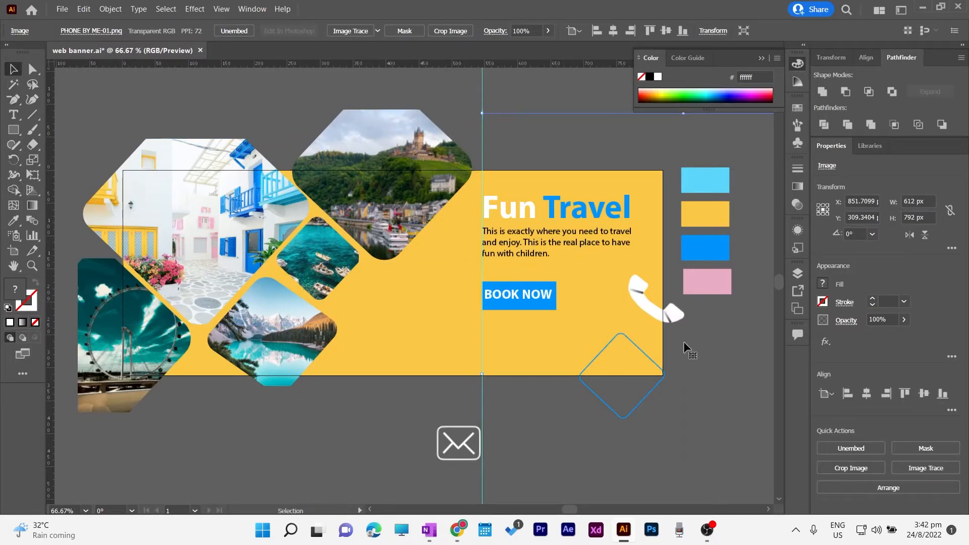
pyautogui.moveTo(683, 342); pyautogui.dragTo(425, 370)
pyautogui.moveTo(627, 142); pyautogui.dragTo(485, 444)
pyautogui.moveTo(292, 459); pyautogui.dragTo(590, 267)
# Crop the phone image down to just the phone icon
pyautogui.click(453, 31)
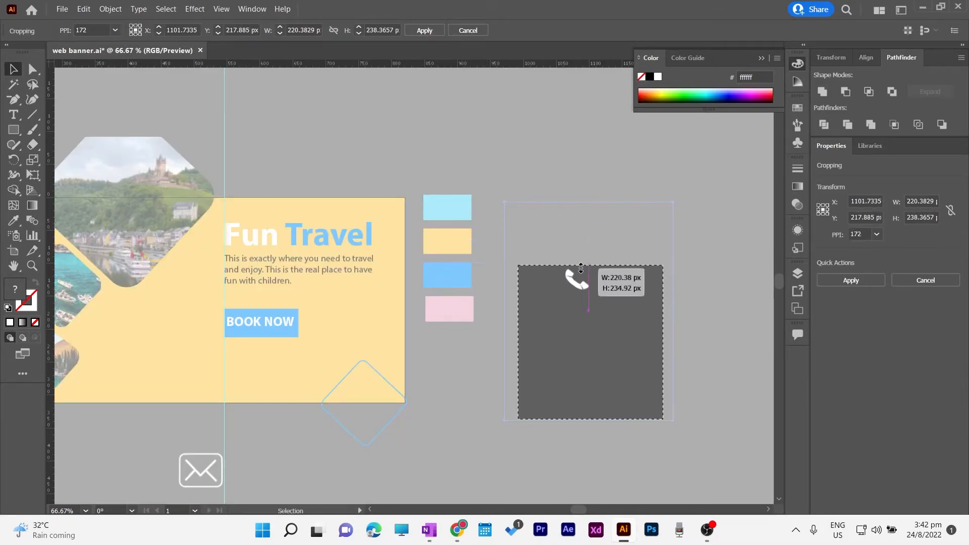
pyautogui.moveTo(591, 418); pyautogui.dragTo(588, 293)
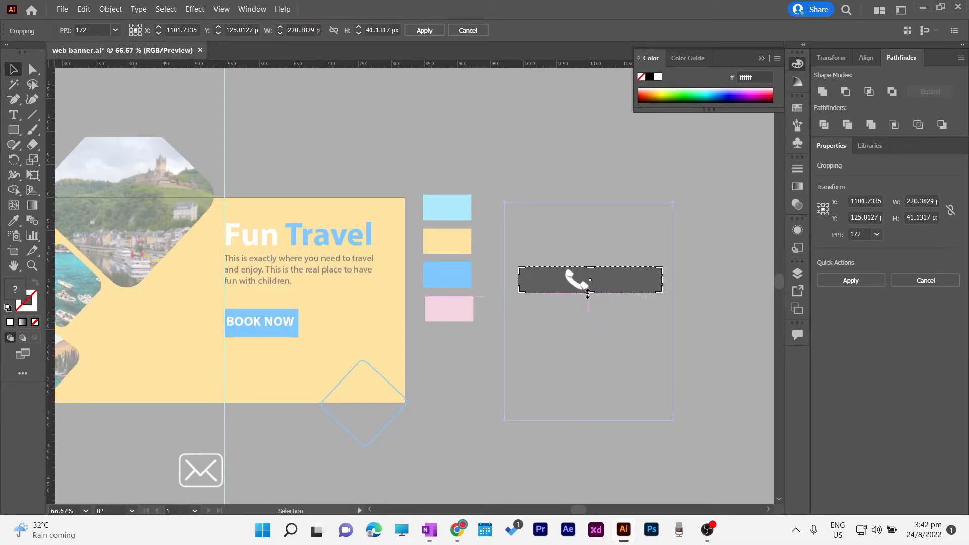
pyautogui.moveTo(663, 282); pyautogui.dragTo(591, 281)
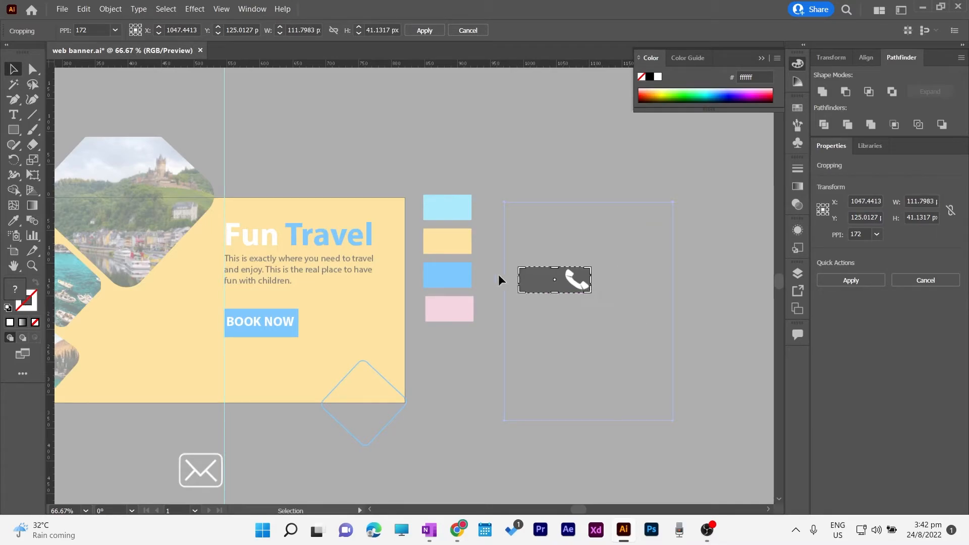
pyautogui.moveTo(524, 284); pyautogui.dragTo(562, 282)
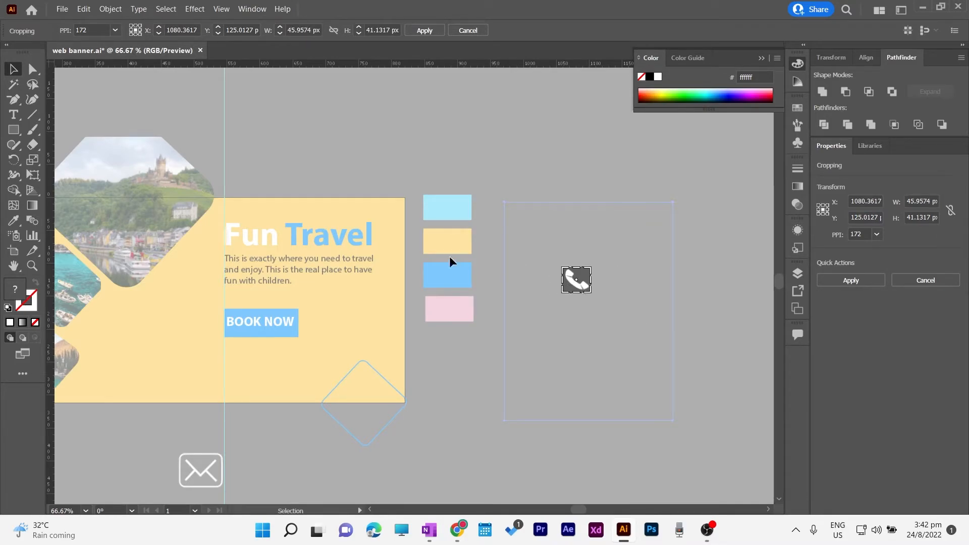
pyautogui.click(430, 28)
# Move the envelope image closer and crop it to an 86×67 px envelope icon
pyautogui.moveTo(193, 464); pyautogui.dragTo(466, 368)
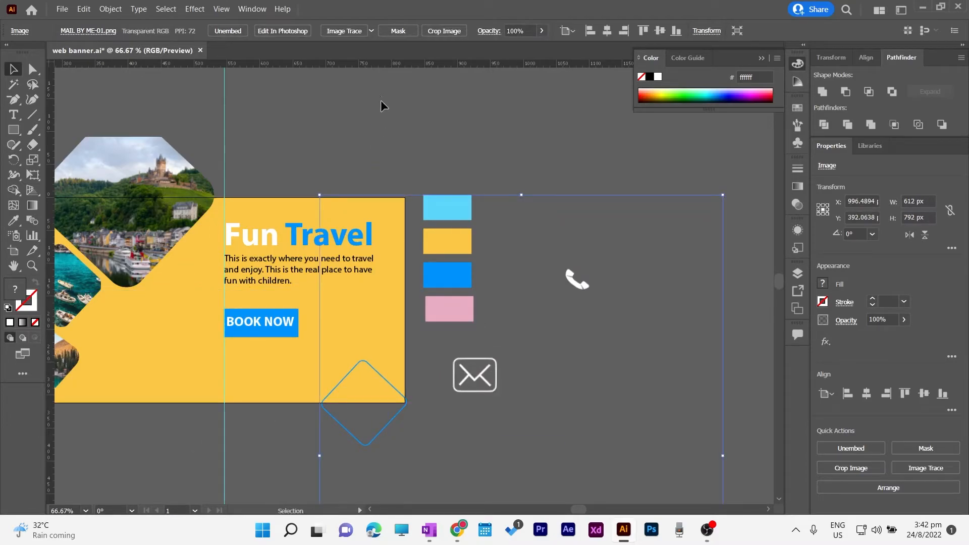
pyautogui.click(444, 30)
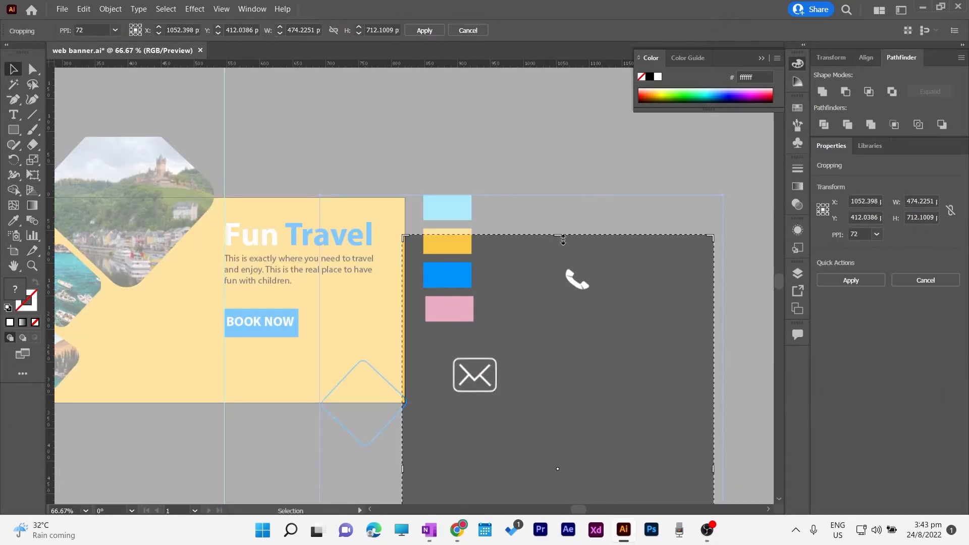
pyautogui.moveTo(557, 234); pyautogui.dragTo(558, 349)
pyautogui.scroll(-5, 662, 396)
pyautogui.moveTo(560, 472); pyautogui.dragTo(530, 166)
pyautogui.moveTo(714, 143); pyautogui.dragTo(503, 144)
pyautogui.moveTo(406, 142); pyautogui.dragTo(449, 144)
pyautogui.click(425, 30)
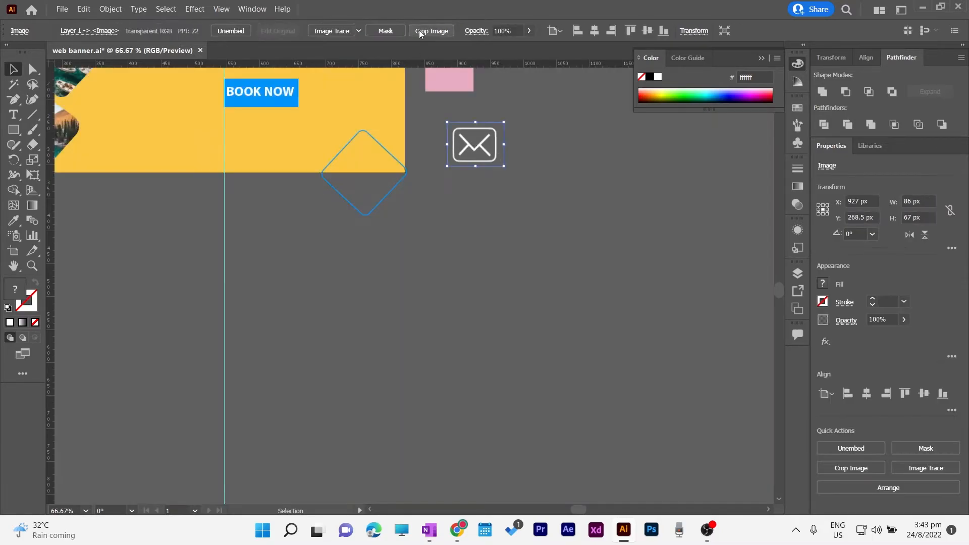
pyautogui.scroll(3, 480, 268)
pyautogui.click(583, 216)
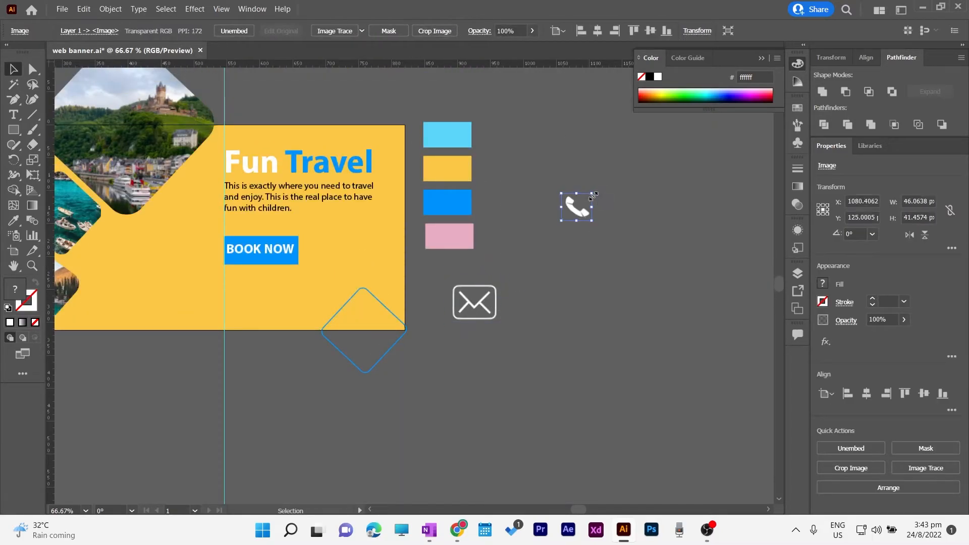
# Shrink the phone and envelope icons and stack the envelope under the phone
pyautogui.moveTo(591, 194); pyautogui.dragTo(231, 277)
pyautogui.click(473, 306)
pyautogui.moveTo(503, 280); pyautogui.dragTo(457, 315)
pyautogui.moveTo(452, 320); pyautogui.dragTo(233, 299)
pyautogui.click(260, 347)
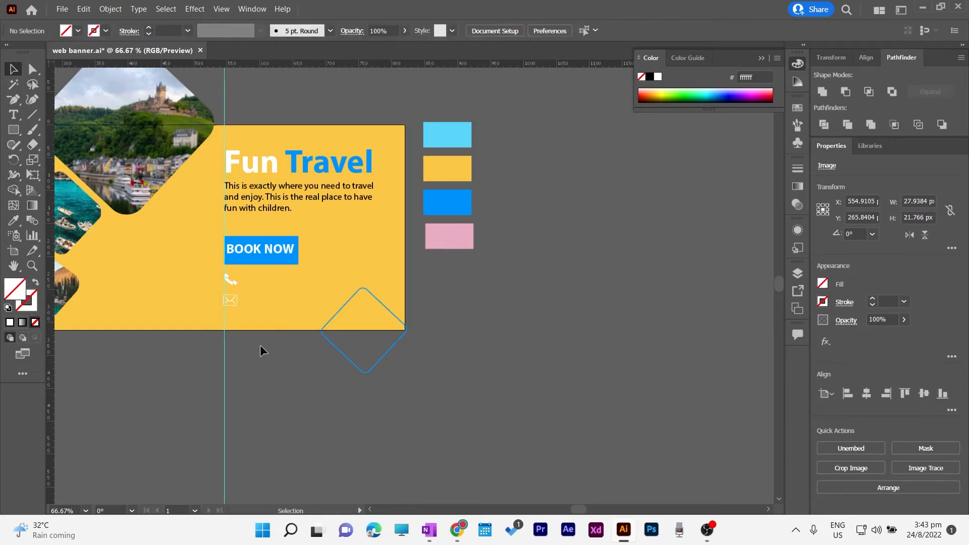
# Zoom to 200% with the BOOK NOW button and icons centred
pyautogui.press('space')
pyautogui.moveTo(275, 359); pyautogui.dragTo(518, 395)
pyautogui.hotkey('ctrl', '+')
pyautogui.hotkey('ctrl', '+')
pyautogui.hotkey('ctrl', '+')
pyautogui.press('space')
pyautogui.moveTo(497, 313); pyautogui.dragTo(210, 281)
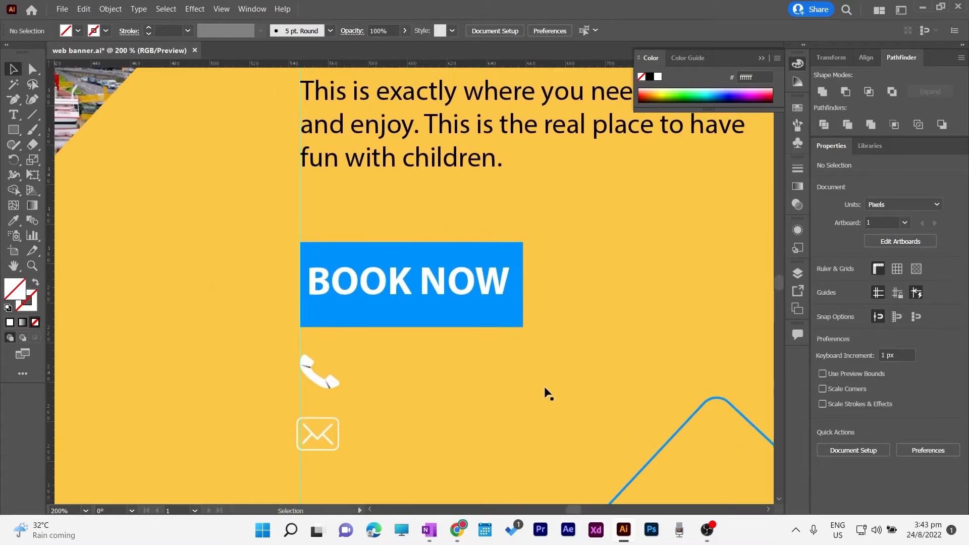
# Type the phone number beside the phone icon, in white at a smaller size
pyautogui.press('t')
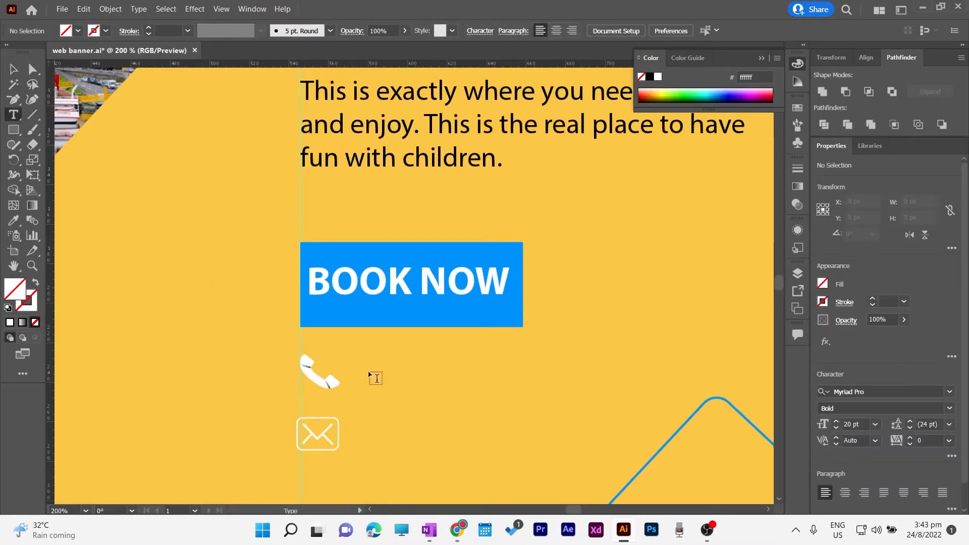
pyautogui.click(366, 372)
pyautogui.write('+123')
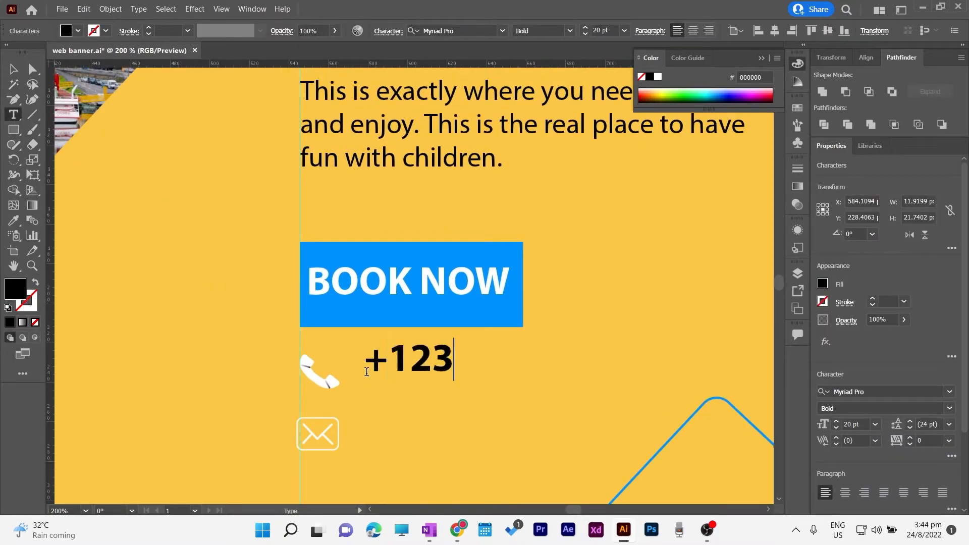
pyautogui.write('-456-789')
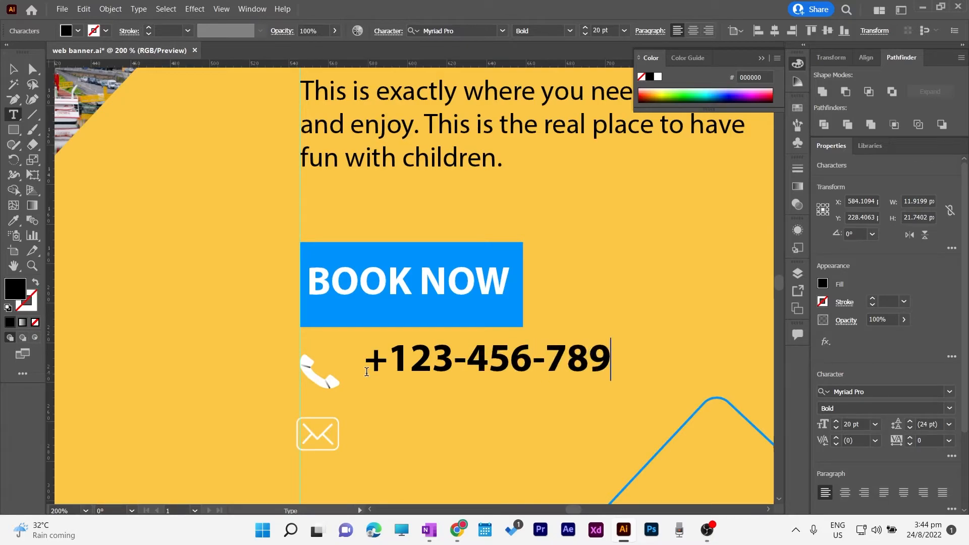
pyautogui.press('Escape')
pyautogui.click(823, 284)
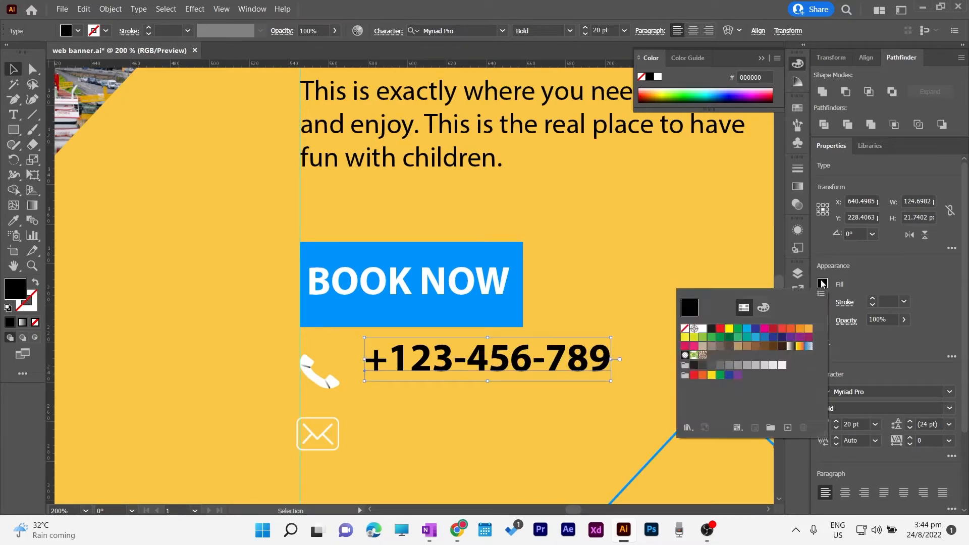
pyautogui.click(702, 329)
pyautogui.click(13, 69)
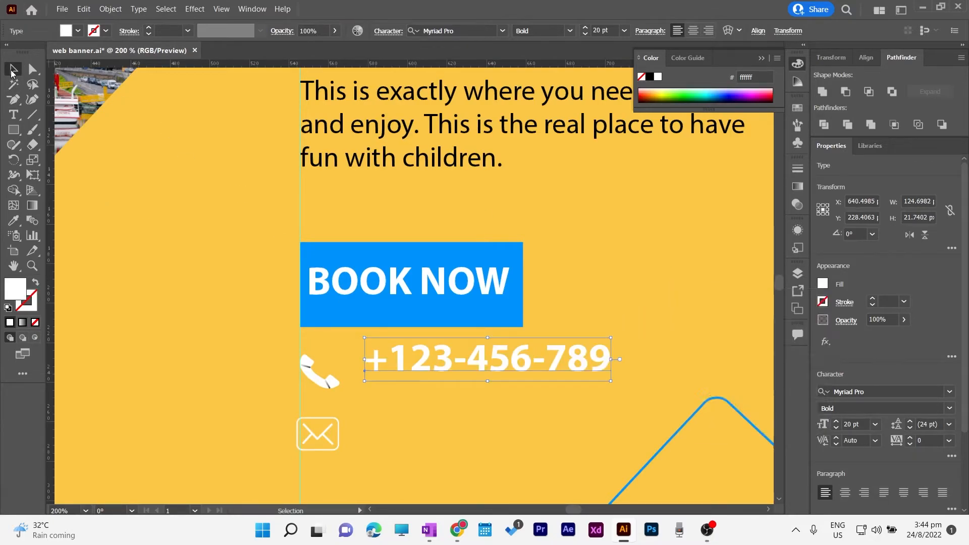
pyautogui.click(585, 34)
pyautogui.click(584, 33)
pyautogui.click(585, 33)
pyautogui.click(585, 34)
pyautogui.click(584, 34)
pyautogui.click(584, 34)
pyautogui.moveTo(455, 360); pyautogui.dragTo(431, 364)
# Tilt, shrink and align the phone icon with the number, and shrink the envelope icon
pyautogui.click(328, 384)
pyautogui.moveTo(342, 390); pyautogui.dragTo(338, 402)
pyautogui.moveTo(298, 346); pyautogui.dragTo(309, 360)
pyautogui.moveTo(323, 385); pyautogui.dragTo(311, 374)
pyautogui.moveTo(410, 371)
pyautogui.mouseDown()
pyautogui.moveTo(392, 368)
pyautogui.moveTo(405, 371)
pyautogui.mouseUp()
pyautogui.click(318, 433)
pyautogui.moveTo(338, 418); pyautogui.dragTo(317, 425)
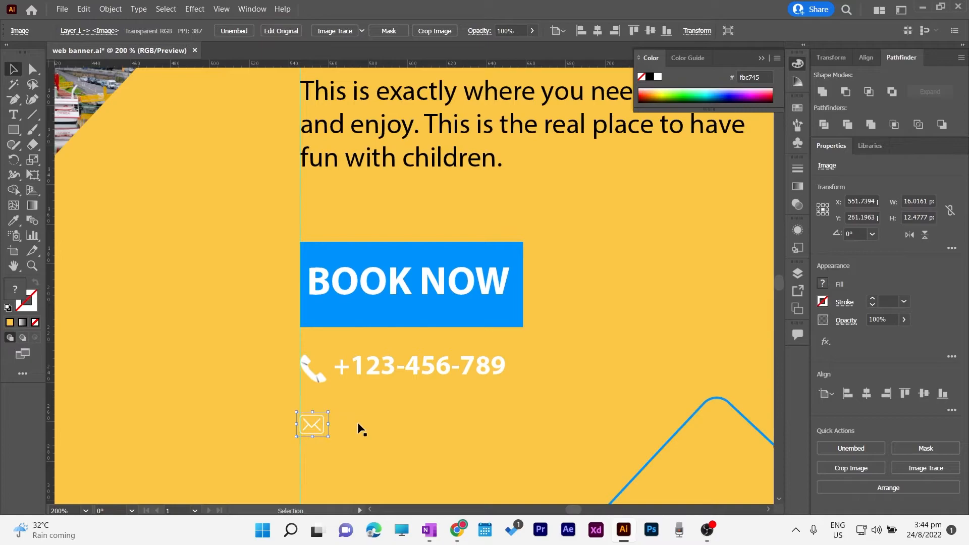
# Type the contact e-mail address in a text line beside the envelope icon
pyautogui.press('t')
pyautogui.click(353, 427)
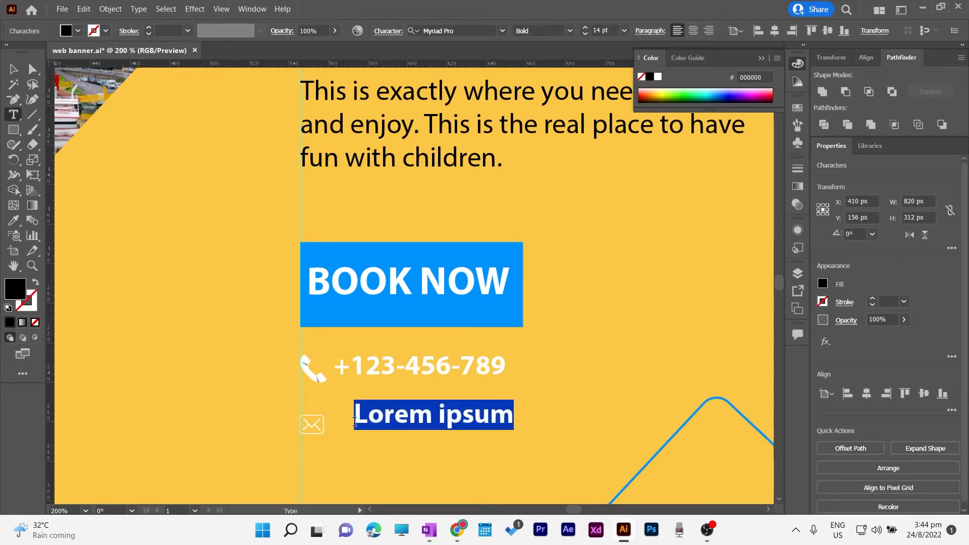
pyautogui.write('www.')
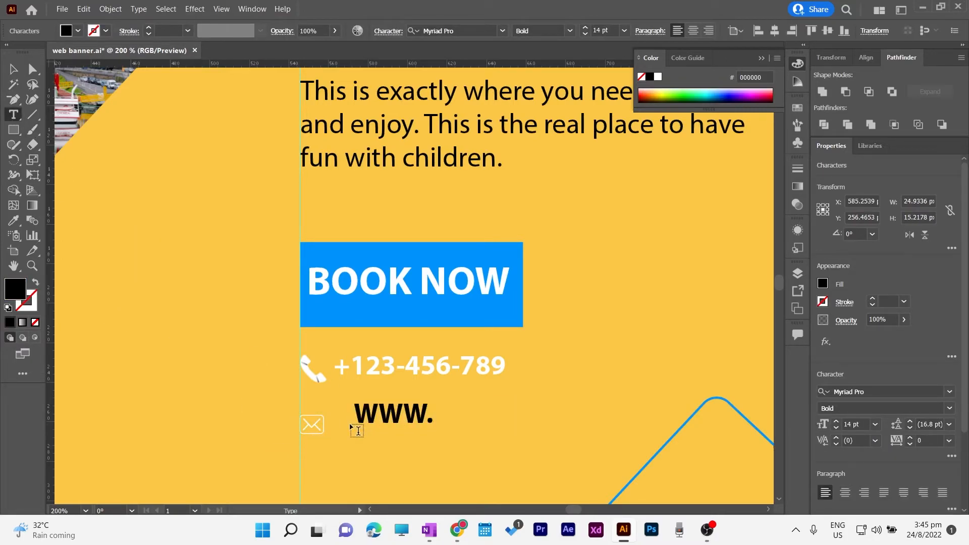
pyautogui.press('BackSpace')
pyautogui.press('BackSpace')
pyautogui.press('BackSpace')
pyautogui.press('BackSpace')
pyautogui.write('TRA')
pyautogui.press('BackSpace')
pyautogui.press('BackSpace')
pyautogui.press('BackSpace')
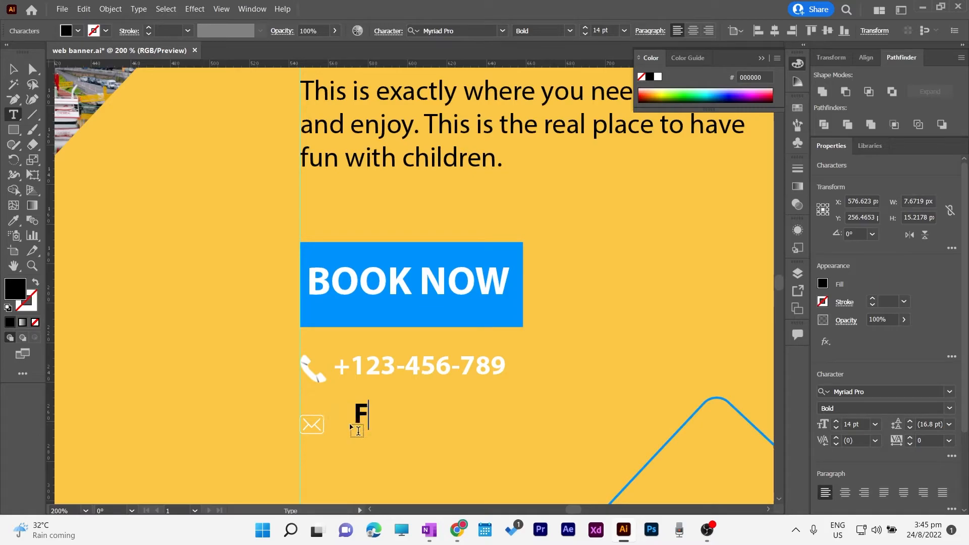
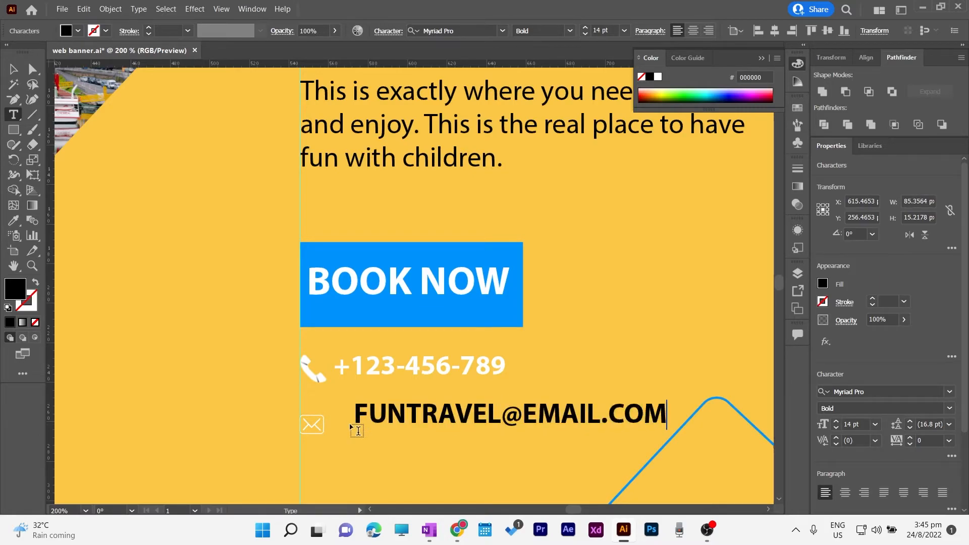
pyautogui.press('Escape')
# Set the e-mail text to 10 pt white, align it with the envelope, and fit the artboard
pyautogui.moveTo(480, 425); pyautogui.dragTo(464, 431)
pyautogui.click(586, 33)
pyautogui.click(587, 33)
pyautogui.click(586, 33)
pyautogui.click(586, 33)
pyautogui.moveTo(394, 430); pyautogui.dragTo(393, 427)
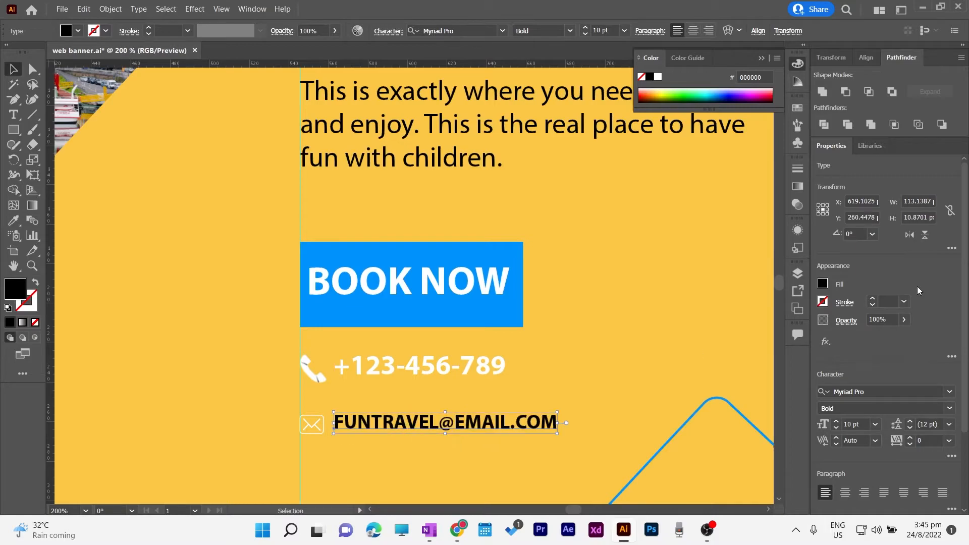
pyautogui.click(822, 284)
pyautogui.click(703, 328)
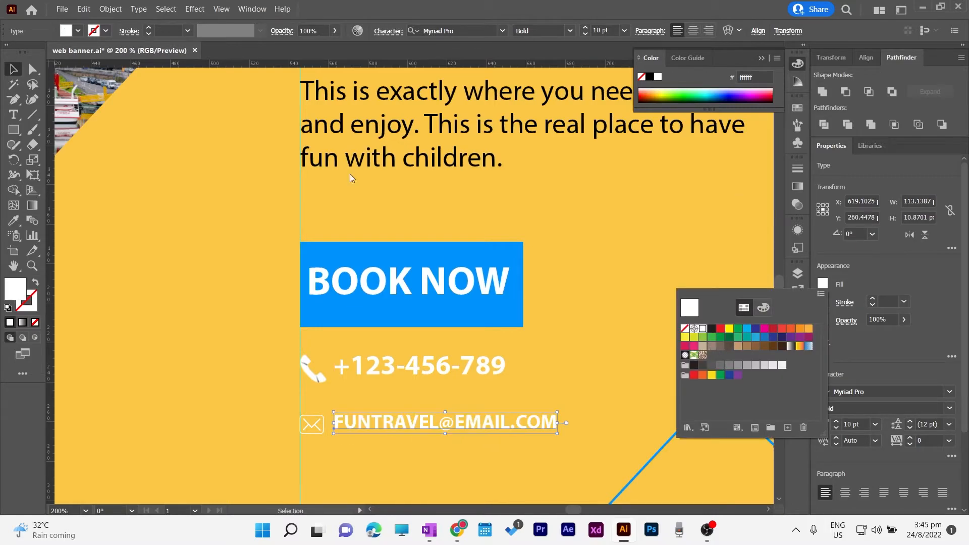
pyautogui.hotkey('ctrl', '0')
pyautogui.click(617, 271)
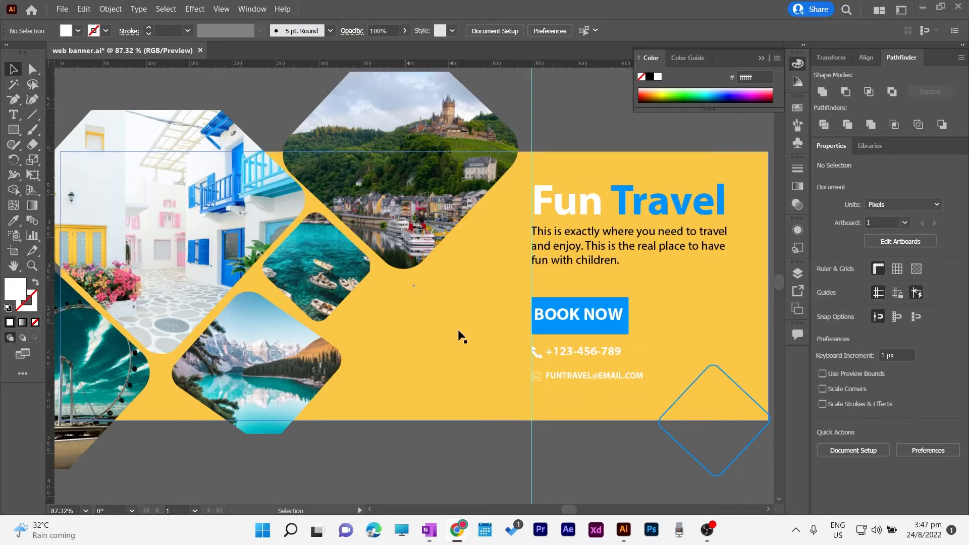
# Alt-drag a copy of the blue diamond outline to the left of BOOK NOW
pyautogui.click(660, 418)
pyautogui.moveTo(660, 419); pyautogui.dragTo(353, 336)
pyautogui.click(481, 470)
pyautogui.moveTo(481, 464)
pyautogui.mouseDown()
pyautogui.moveTo(368, 490)
pyautogui.moveTo(550, 483)
pyautogui.moveTo(466, 483)
pyautogui.moveTo(476, 474)
pyautogui.mouseUp()
pyautogui.hotkey('ctrl', '-')
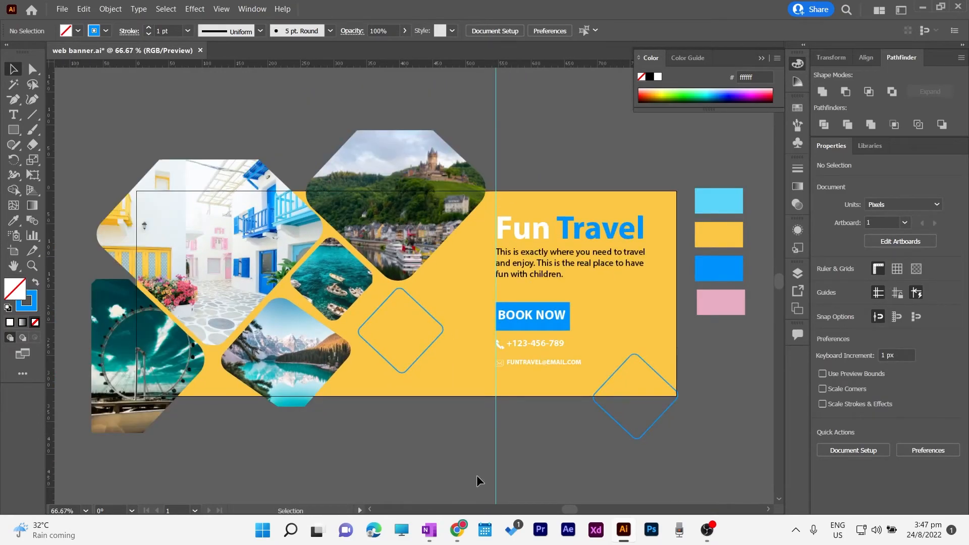
pyautogui.click(404, 374)
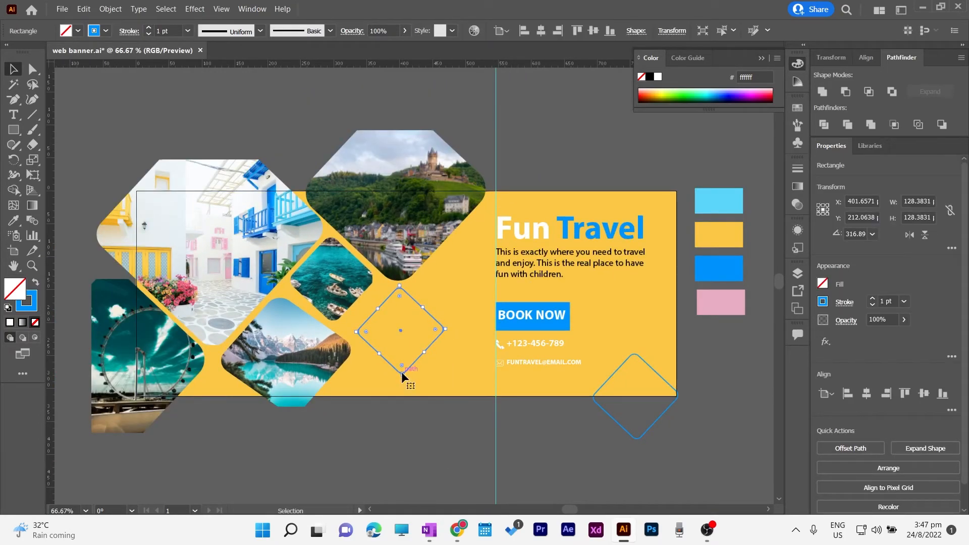
pyautogui.click(389, 419)
# Add a '50%' text object inside the new diamond
pyautogui.press('t')
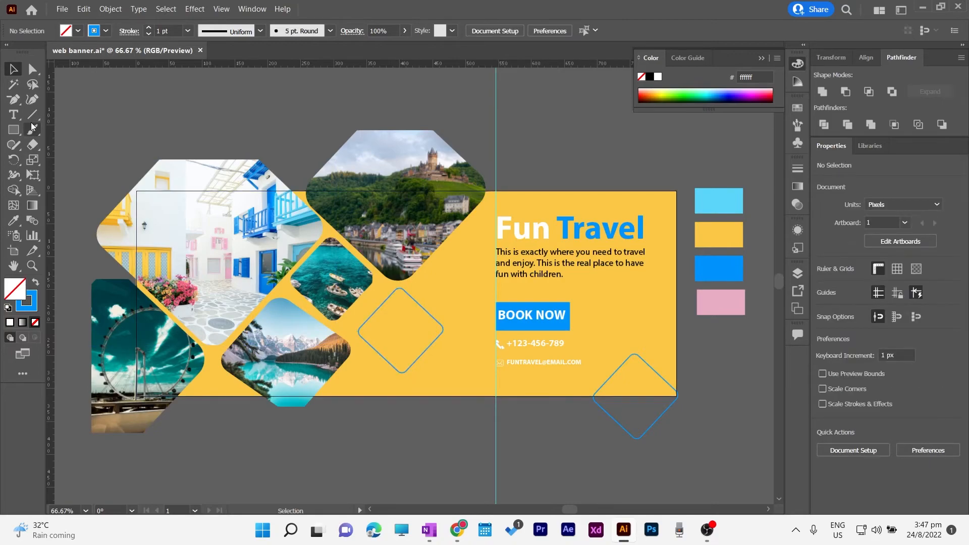
pyautogui.click(386, 319)
pyautogui.write('50')
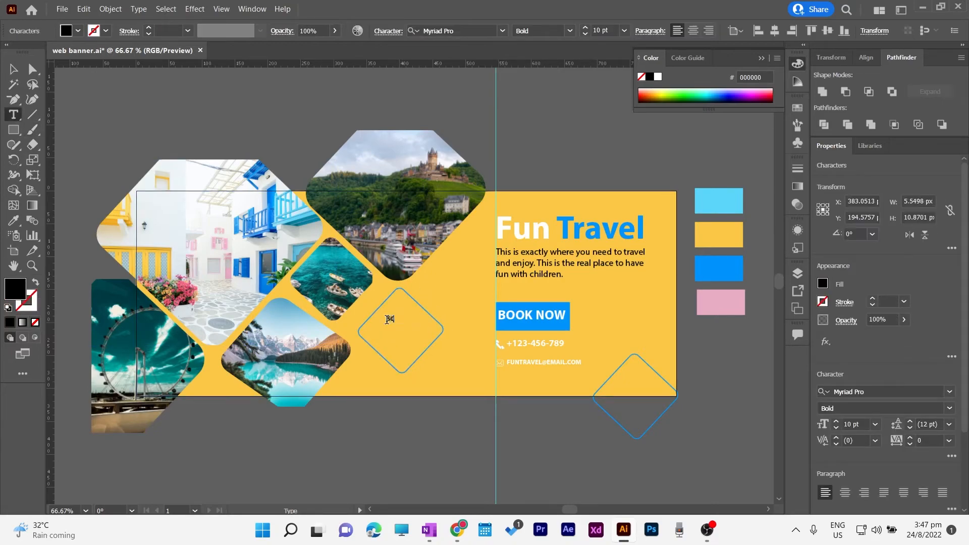
pyautogui.write('%')
pyautogui.press('Return')
pyautogui.write('DISCOUNT')
pyautogui.click(11, 69)
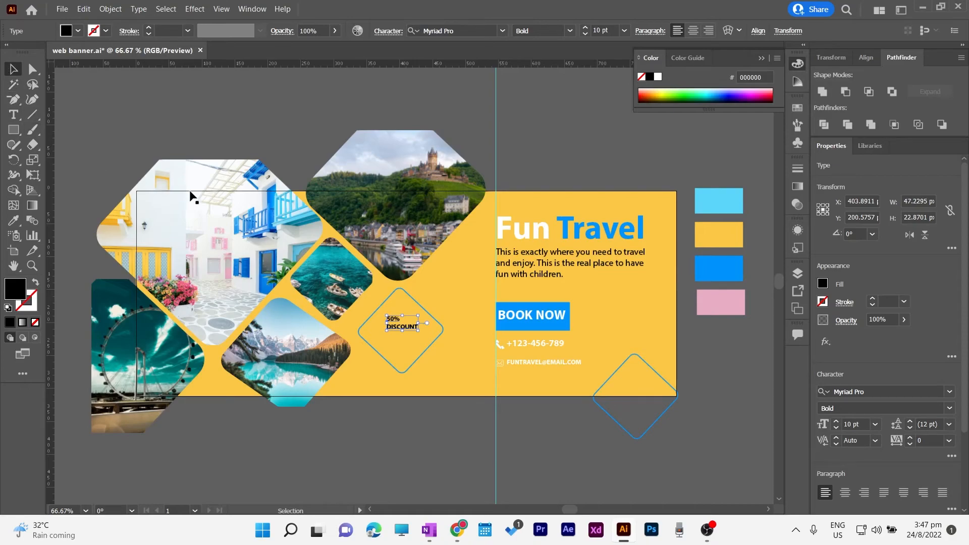
pyautogui.hotkey('ctrl', 'z')
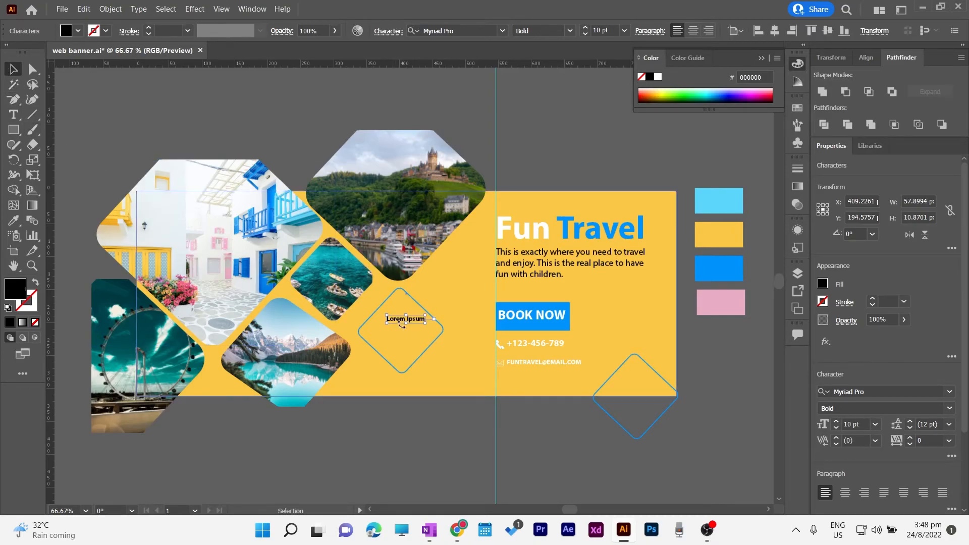
pyautogui.press('BackSpace')
pyautogui.press('BackSpace')
pyautogui.press('BackSpace')
pyautogui.press('BackSpace')
pyautogui.press('BackSpace')
pyautogui.press('BackSpace')
pyautogui.press('BackSpace')
pyautogui.press('BackSpace')
pyautogui.press('BackSpace')
pyautogui.press('BackSpace')
pyautogui.press('BackSpace')
pyautogui.write('50%')
pyautogui.press('Escape')
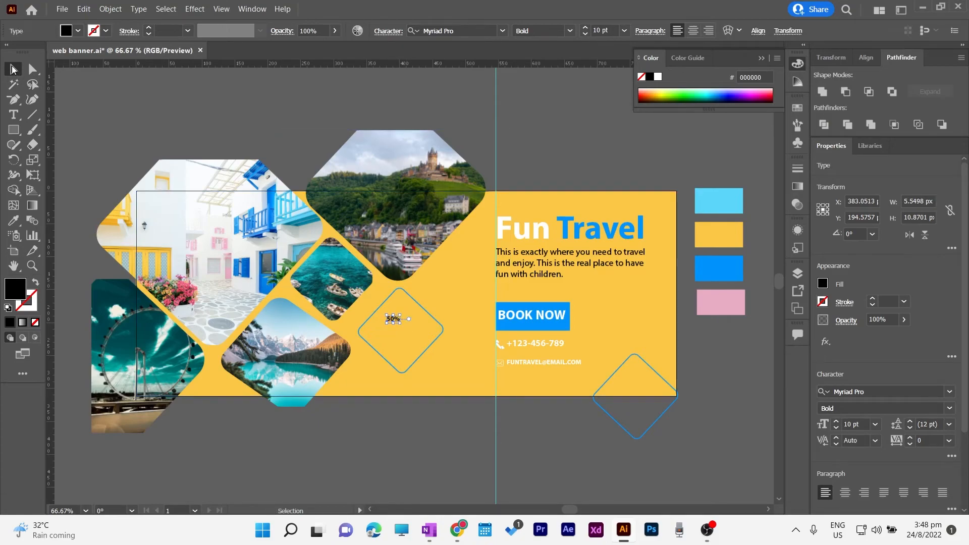
# Make the 50% text 33 pt and white, positioned in the diamond
pyautogui.click(587, 29)
pyautogui.click(585, 28)
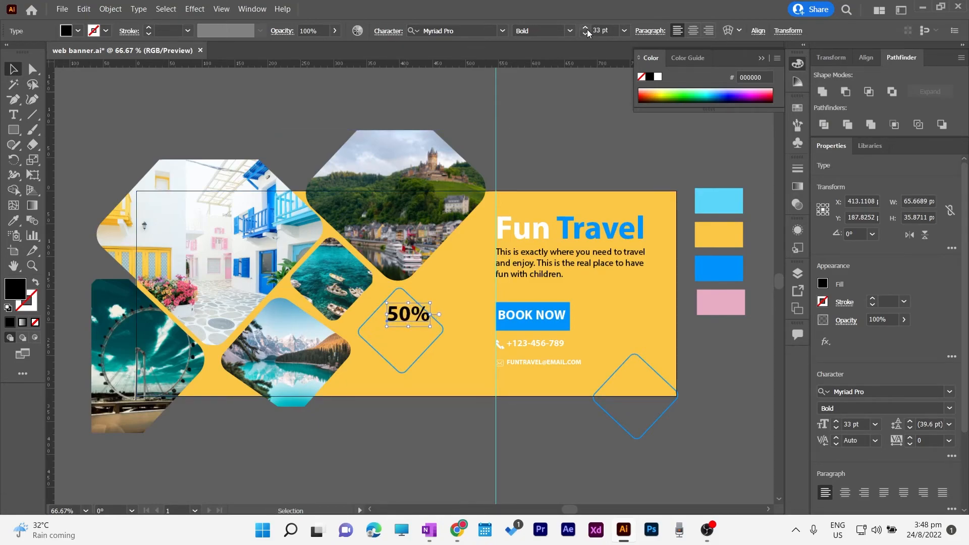
pyautogui.moveTo(401, 315); pyautogui.dragTo(394, 322)
pyautogui.click(588, 35)
pyautogui.click(589, 35)
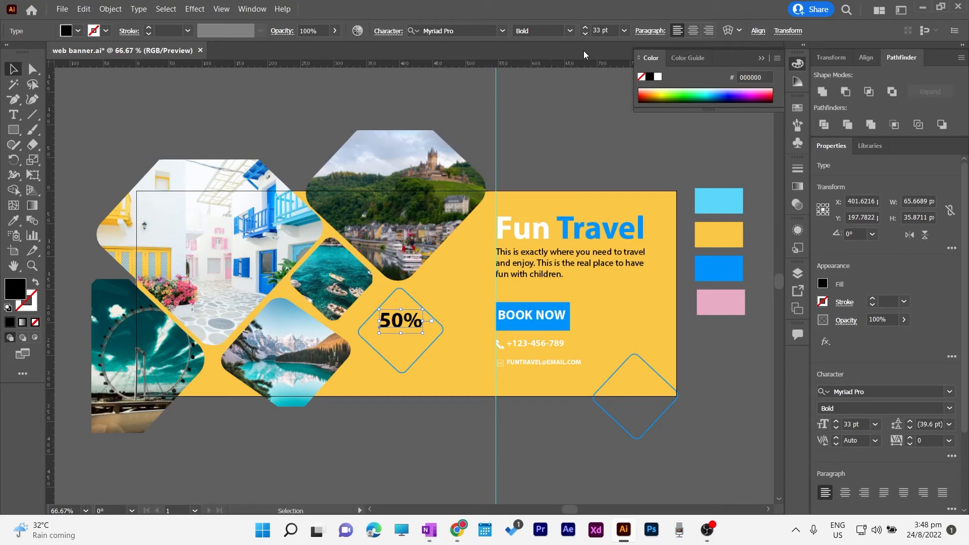
pyautogui.doubleClick(21, 290)
pyautogui.moveTo(349, 189); pyautogui.dragTo(325, 157)
pyautogui.click(625, 168)
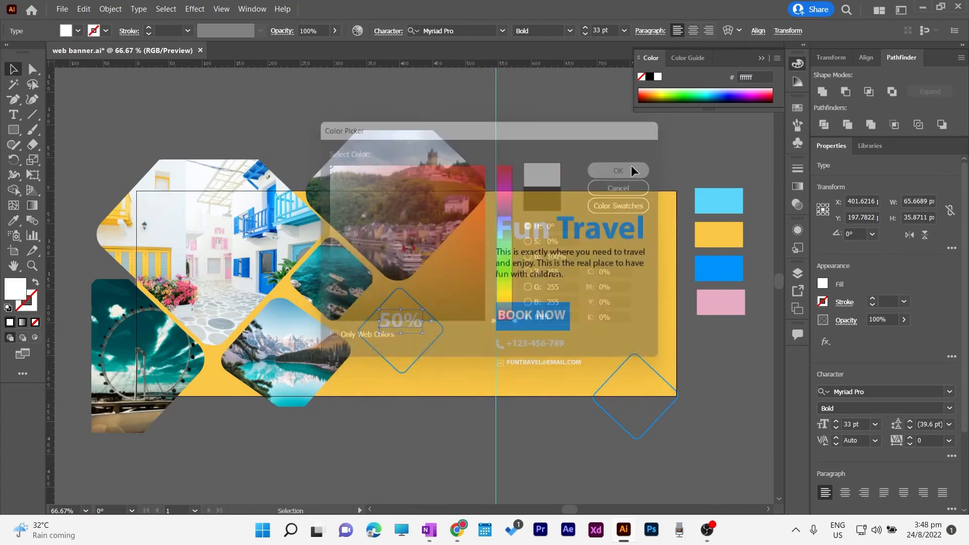
pyautogui.click(556, 149)
# Duplicate 50% below itself, change it to 'DISCOUNT' at 15 pt, and tuck it under
pyautogui.click(402, 317)
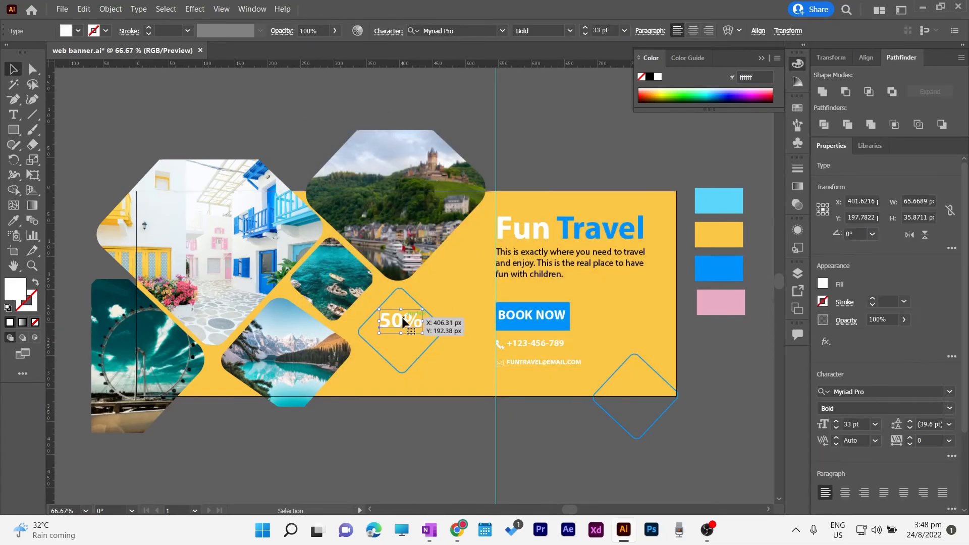
pyautogui.moveTo(402, 317); pyautogui.dragTo(404, 336)
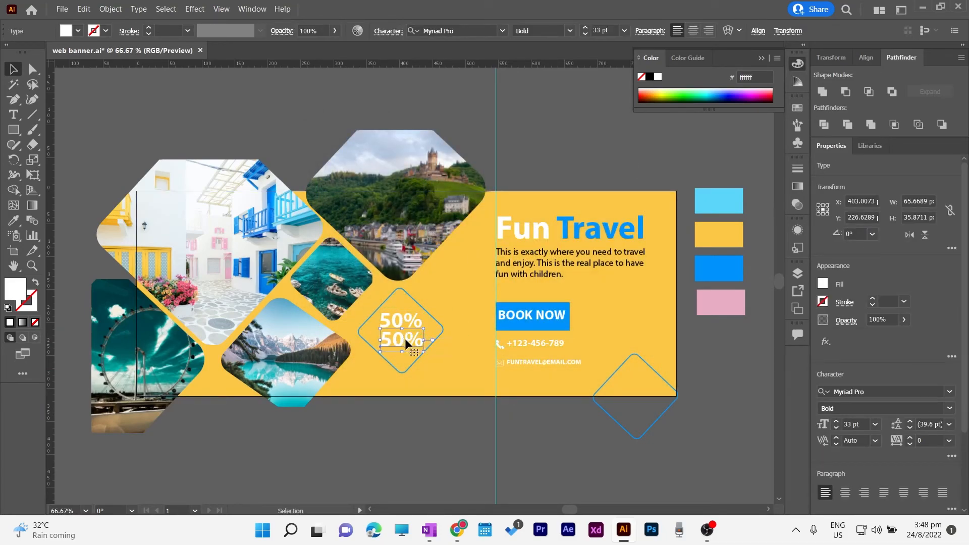
pyautogui.doubleClick(405, 339)
pyautogui.press('BackSpace')
pyautogui.press('BackSpace')
pyautogui.press('BackSpace')
pyautogui.write('DISCOUNT')
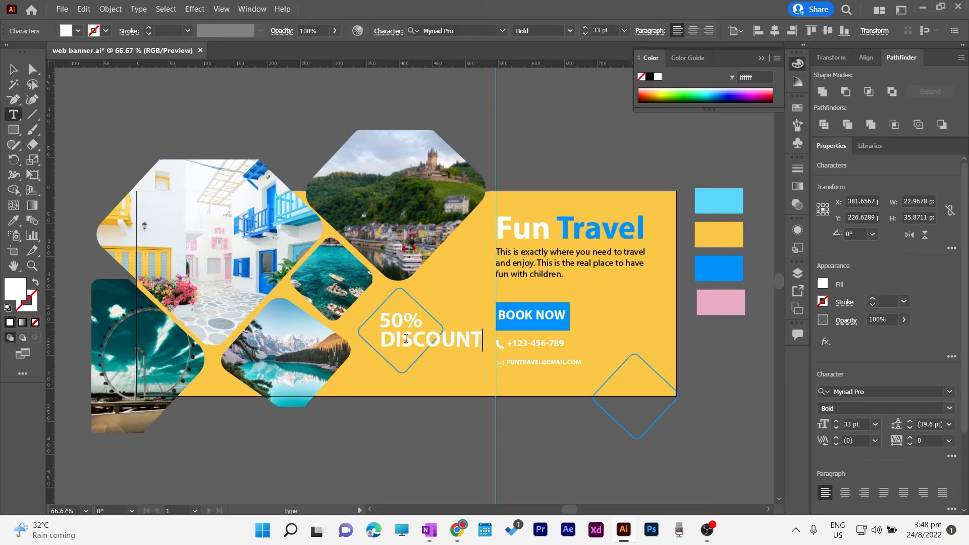
pyautogui.click(9, 69)
pyautogui.click(586, 34)
pyautogui.click(586, 34)
pyautogui.click(586, 34)
pyautogui.click(586, 33)
pyautogui.click(586, 34)
pyautogui.click(585, 33)
pyautogui.moveTo(403, 339); pyautogui.dragTo(397, 323)
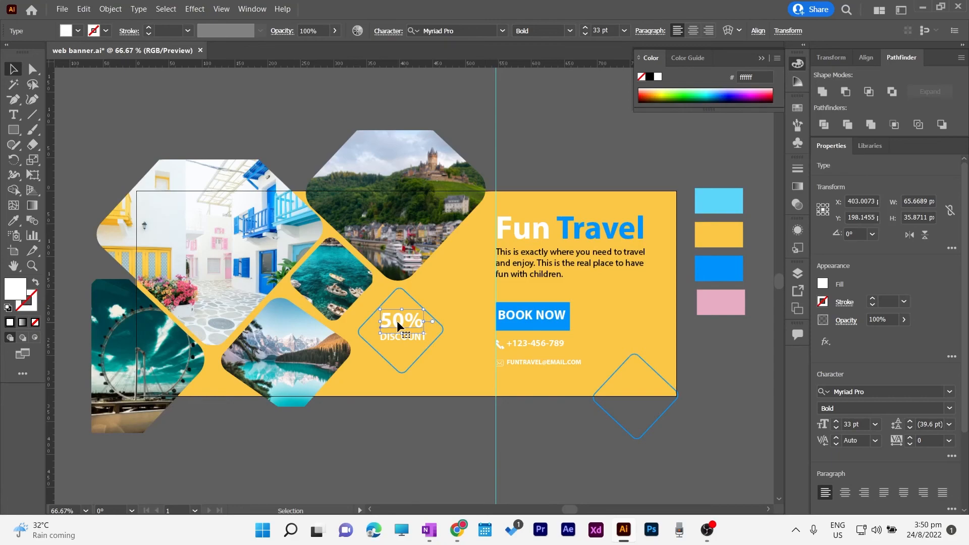
# Centre and shrink the discount diamond to about 119.6 px, with a lighter outline colour
pyautogui.click(375, 413)
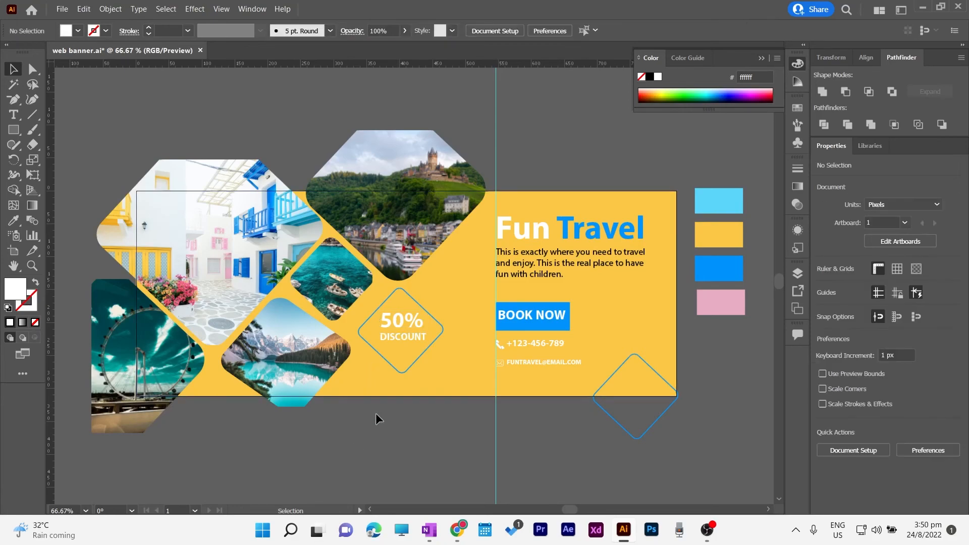
pyautogui.click(405, 320)
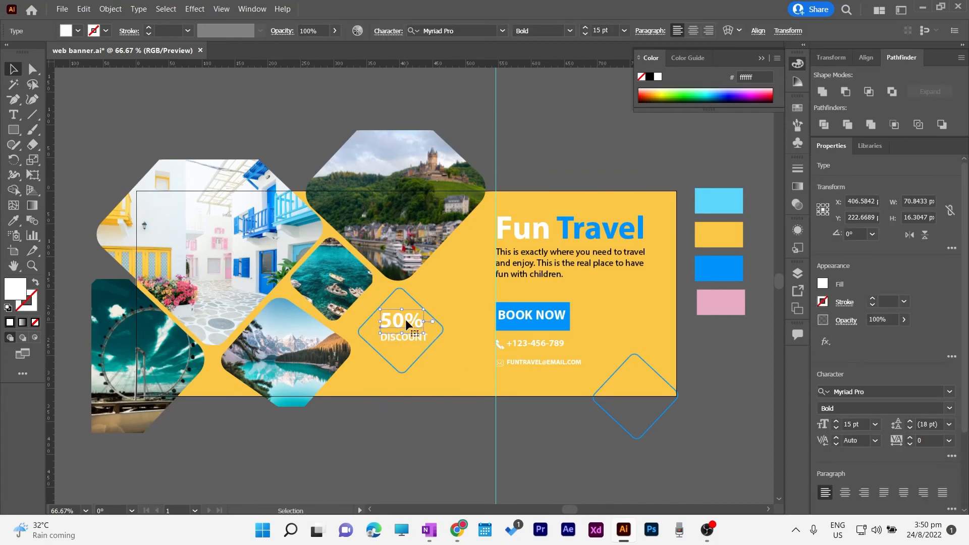
pyautogui.click(445, 416)
pyautogui.click(412, 371)
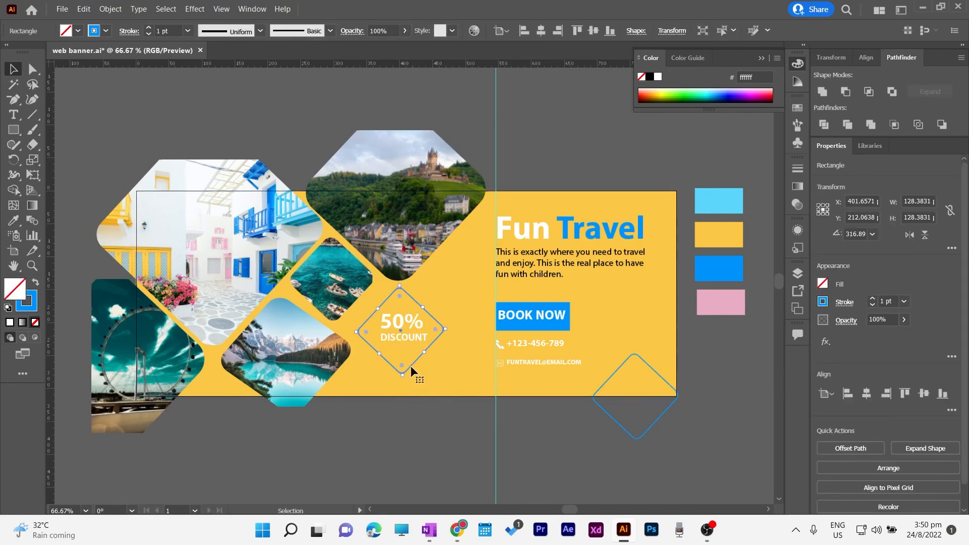
pyautogui.moveTo(411, 368); pyautogui.dragTo(417, 361)
pyautogui.moveTo(451, 324); pyautogui.dragTo(399, 329)
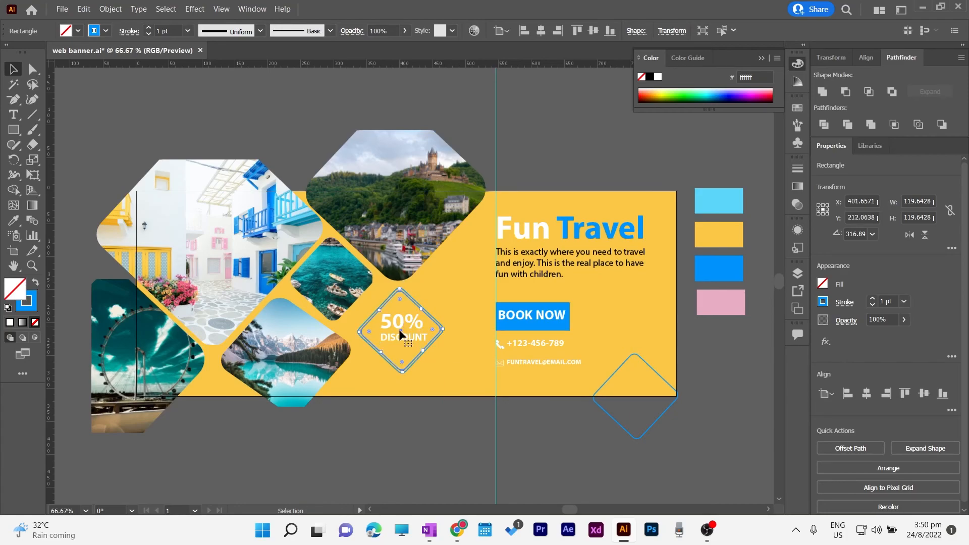
pyautogui.click(94, 31)
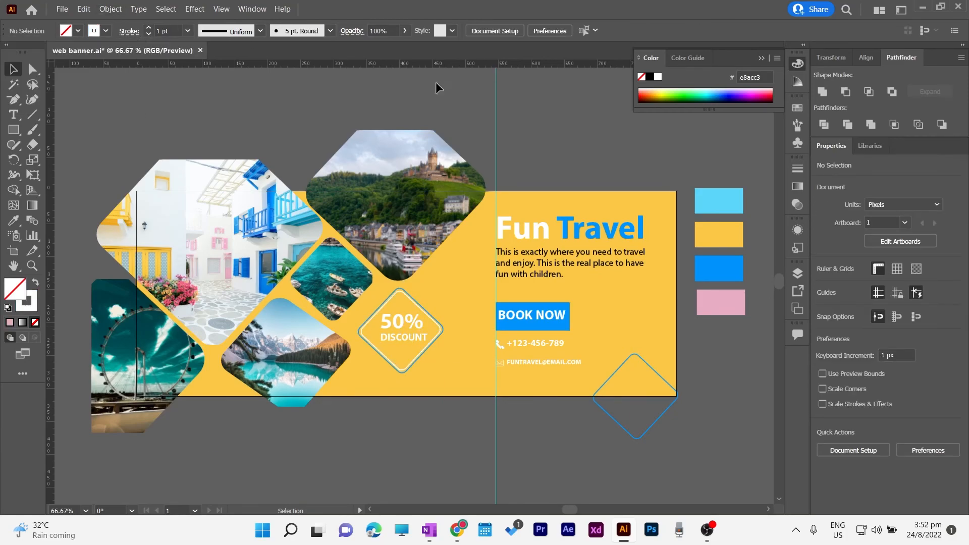
# Apply a Stylize > Drop Shadow effect to the discount diamond
pyautogui.click(439, 328)
pyautogui.rightClick(440, 330)
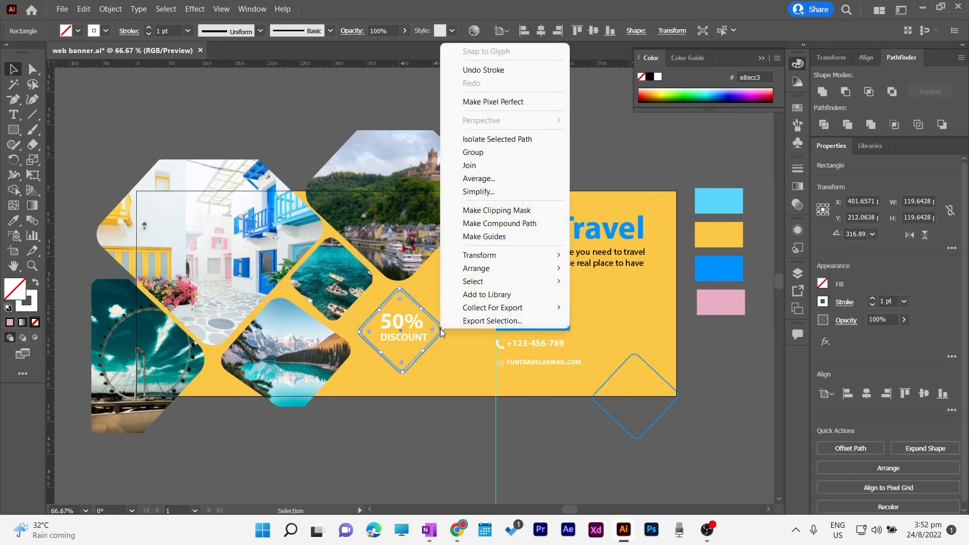
pyautogui.click(194, 9)
pyautogui.moveTo(210, 171)
pyautogui.click(353, 171)
pyautogui.click(651, 283)
pyautogui.click(709, 409)
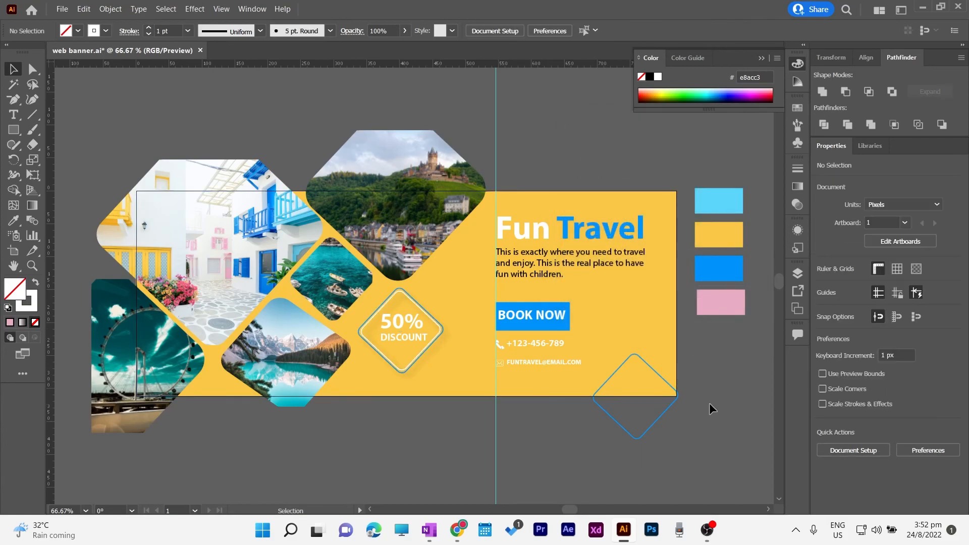
# Apply the drop shadow to the Fun Travel headline
pyautogui.click(571, 229)
pyautogui.click(195, 9)
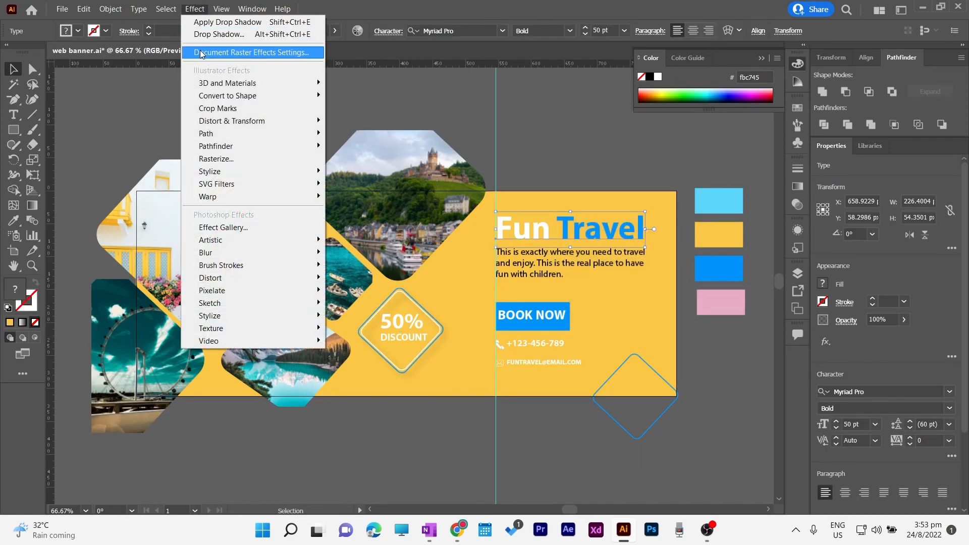
pyautogui.click(216, 22)
pyautogui.click(233, 79)
# Clip all artwork to a banner-sized rectangle and preview it in Presentation Mode
pyautogui.press('m')
pyautogui.moveTo(137, 191)
pyautogui.mouseDown()
pyautogui.moveTo(498, 310)
pyautogui.moveTo(674, 350)
pyautogui.moveTo(677, 397)
pyautogui.mouseUp()
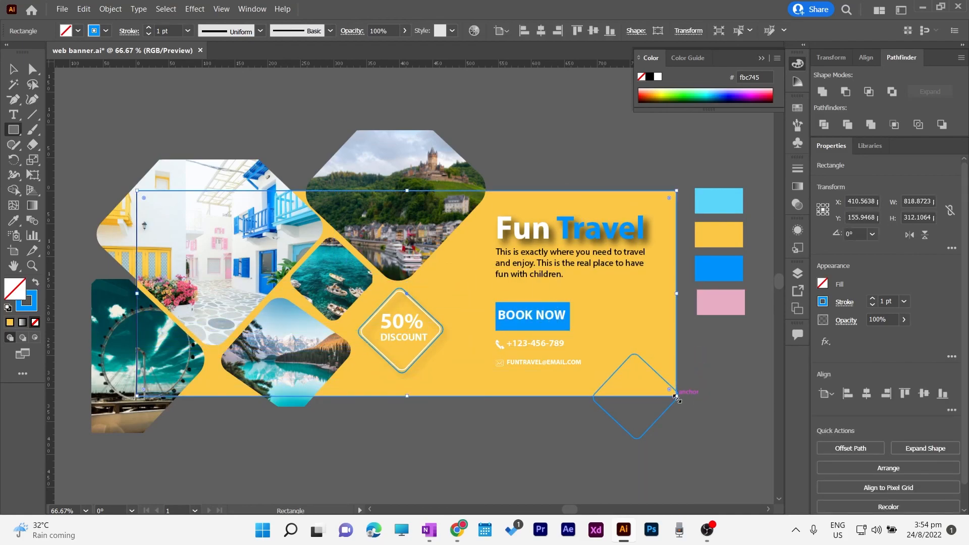
pyautogui.click(35, 283)
pyautogui.click(13, 69)
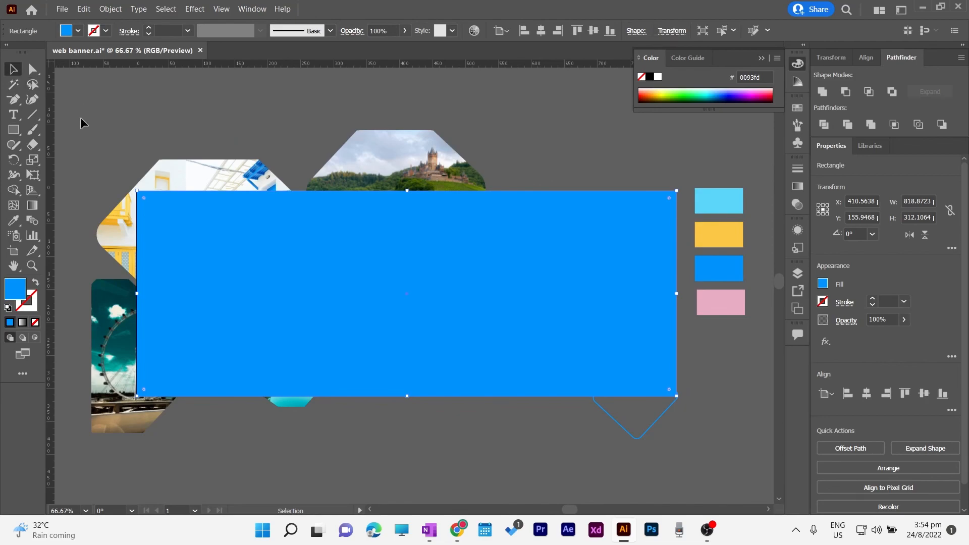
pyautogui.hotkey('ctrl', 'a')
pyautogui.rightClick(316, 246)
pyautogui.click(371, 355)
pyautogui.click(392, 446)
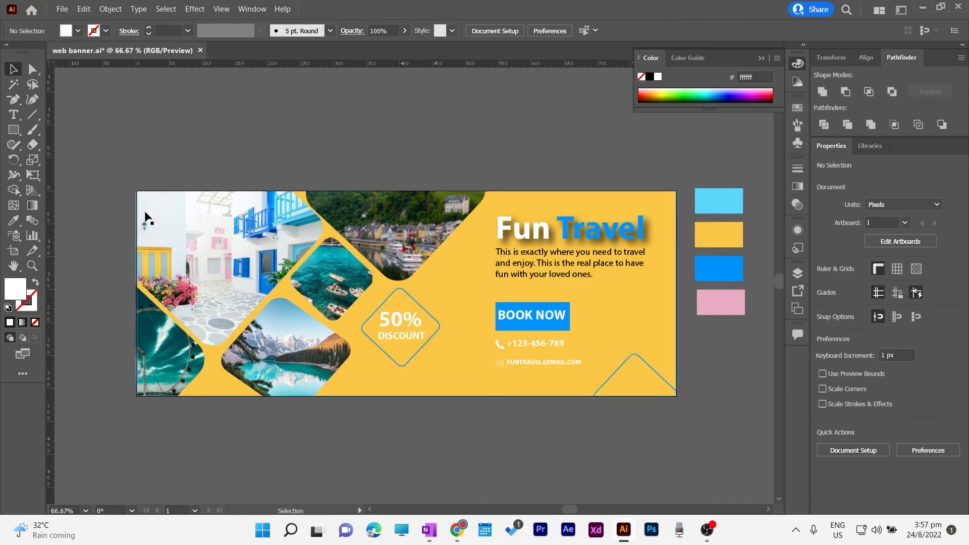
pyautogui.click(22, 353)
pyautogui.click(71, 352)
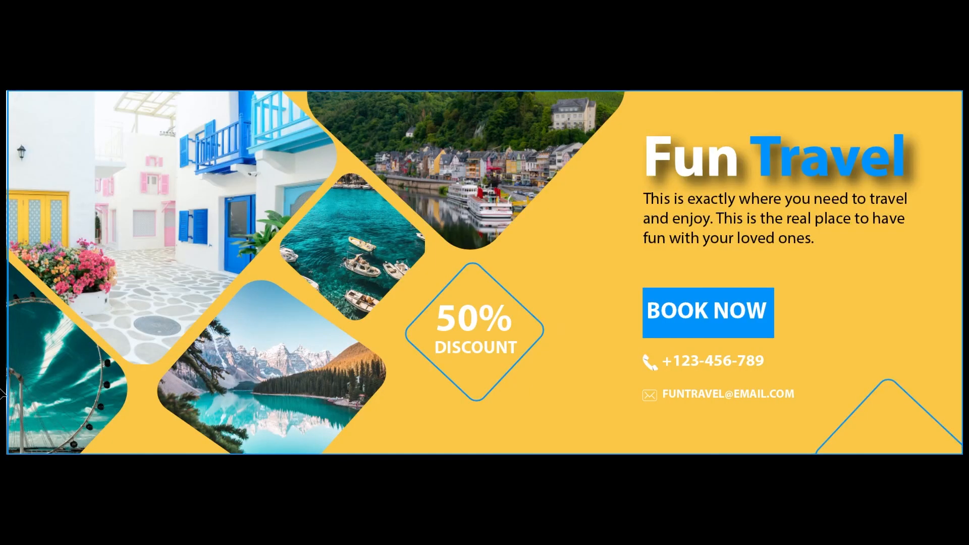